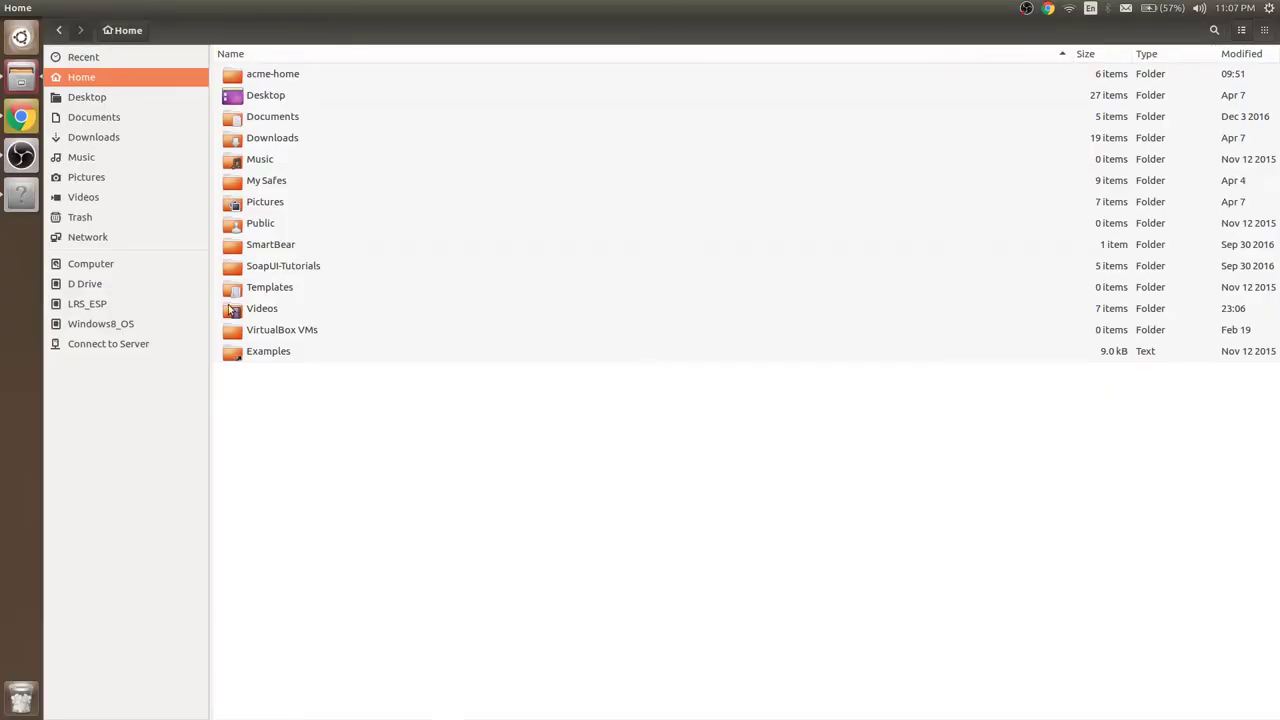
Navigate from the file system root to the /usr/share/acme-sac folder
left_click(160, 266)
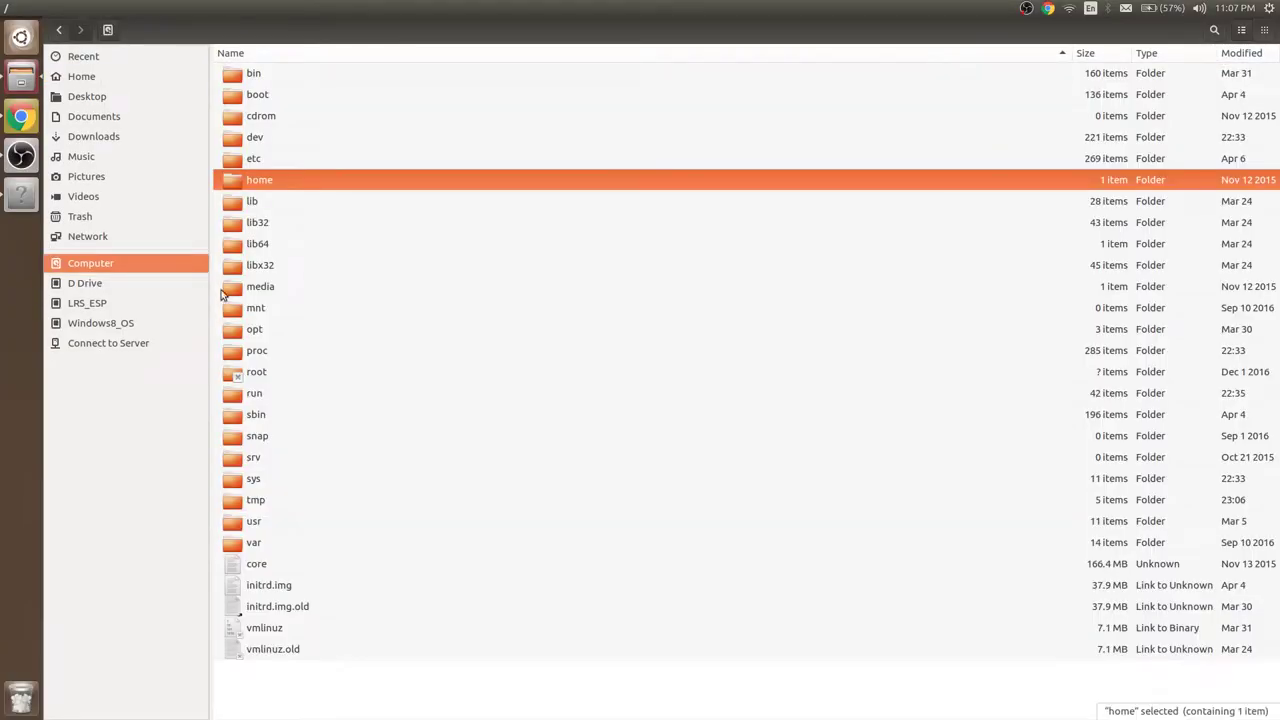
double_click(287, 524)
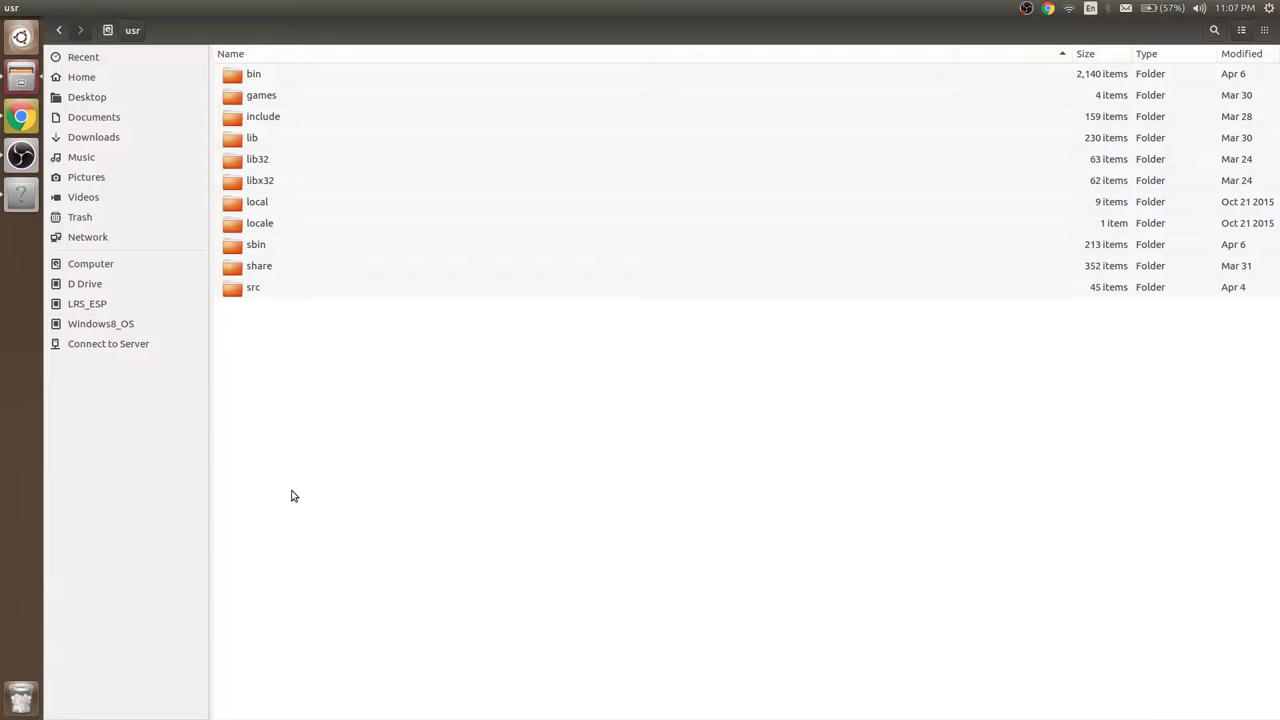
double_click(291, 268)
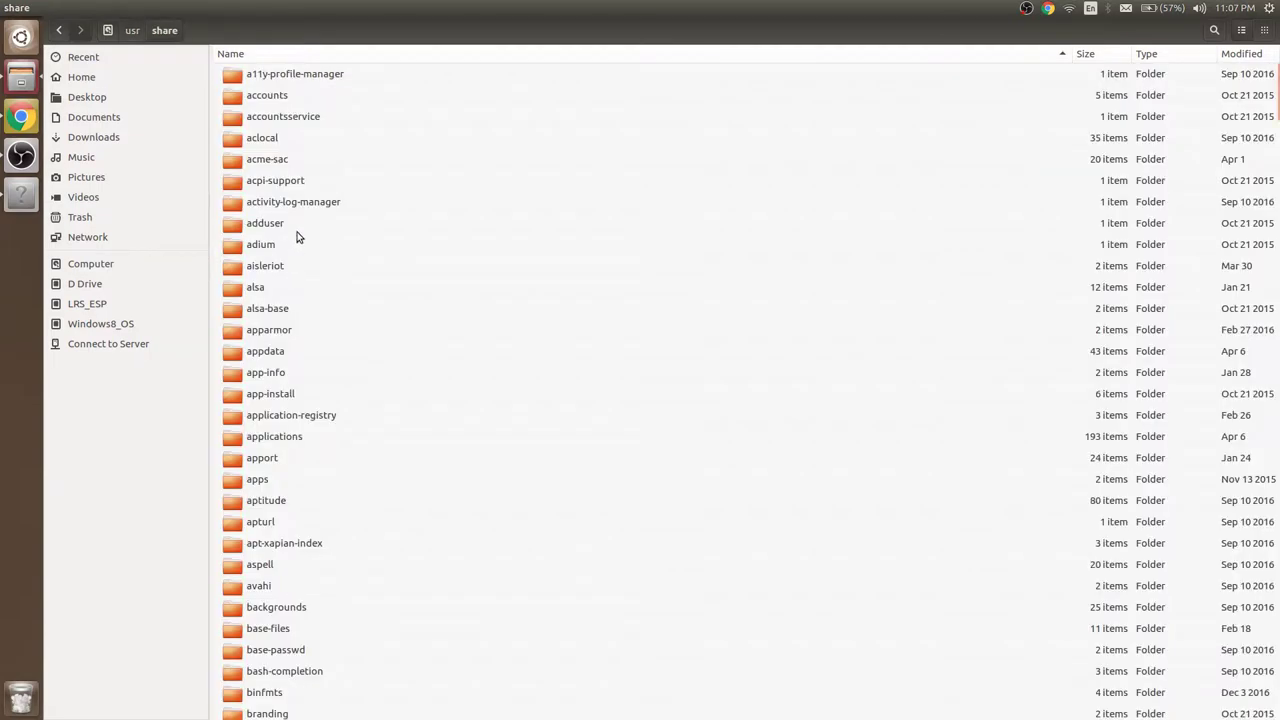
double_click(290, 162)
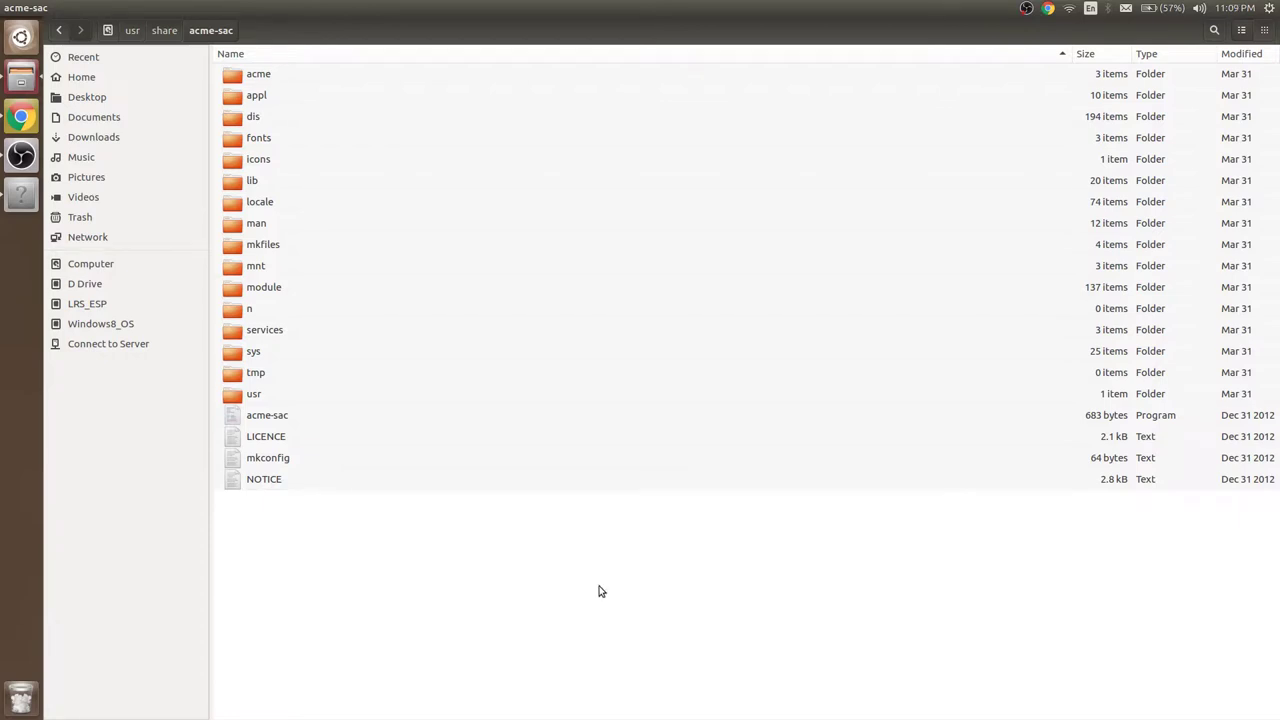
Look inside the acme folder and its dis subfolder, and return to acme-sac
left_click(268, 80)
double_click(268, 80)
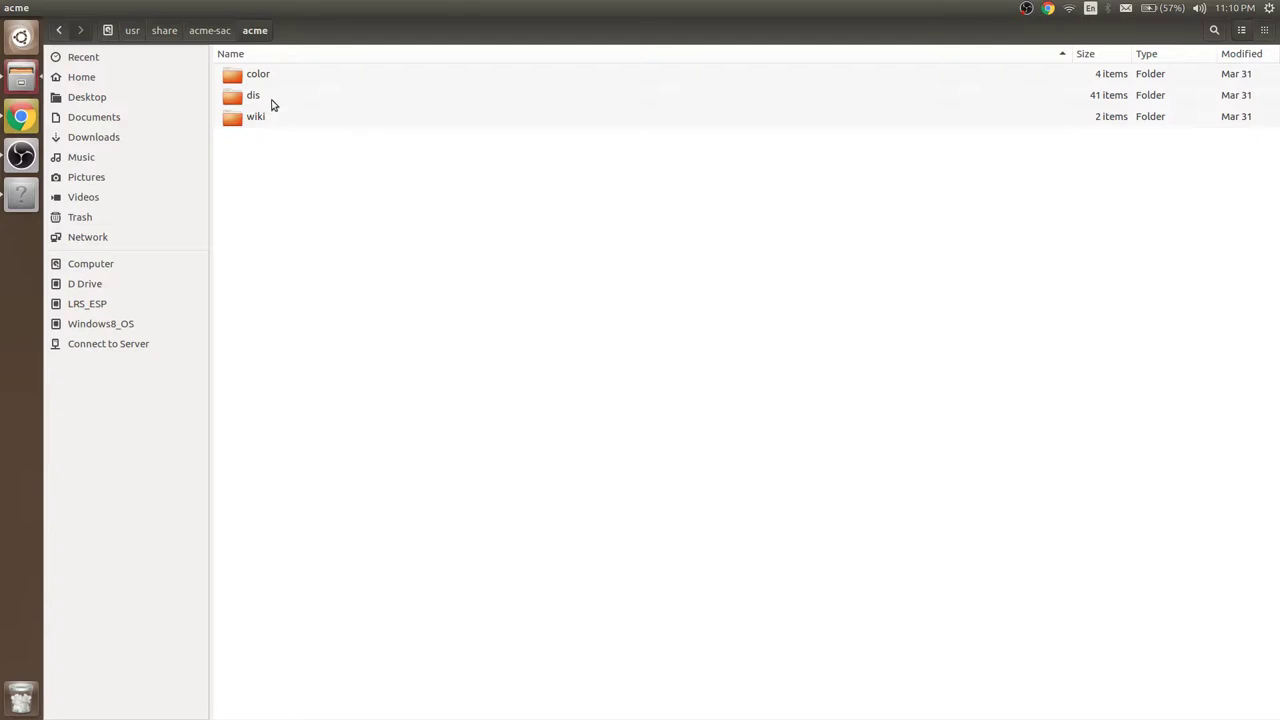
double_click(271, 101)
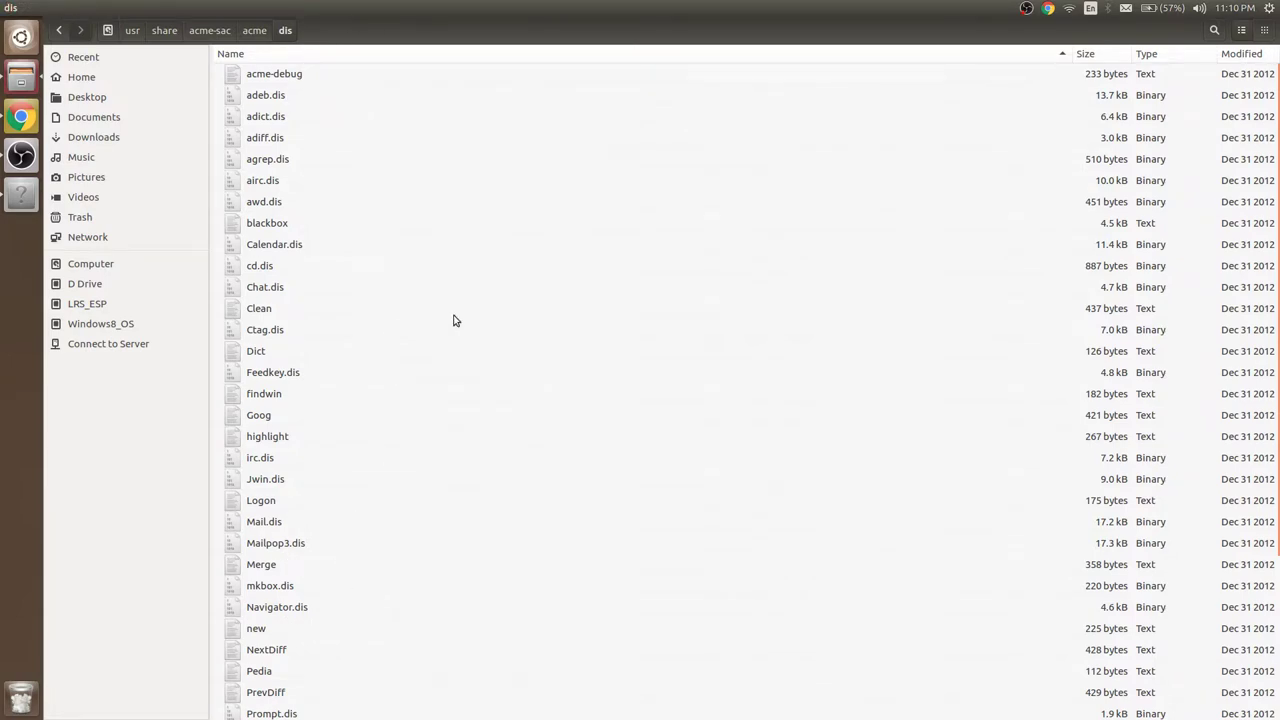
key("alt+Left")
Open the appl folder of acme-sac and go down into its nested acme/acme subfolder
left_click(315, 100)
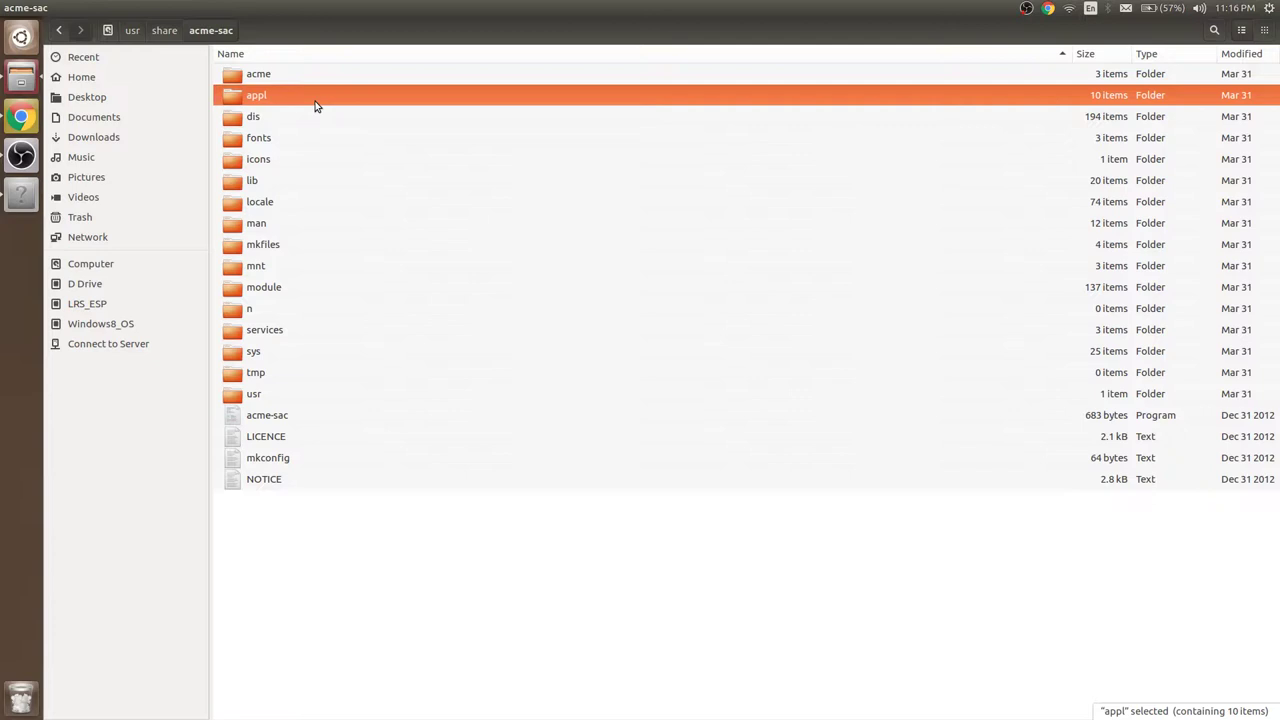
double_click(314, 100)
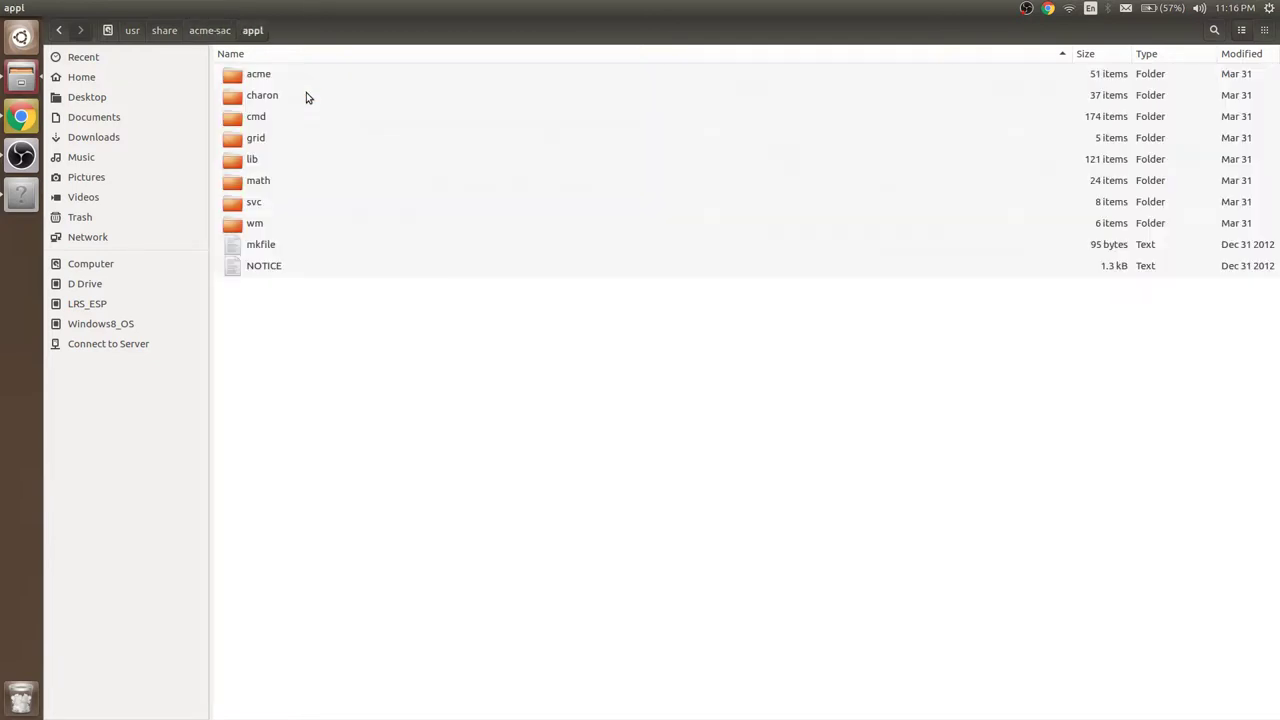
double_click(304, 81)
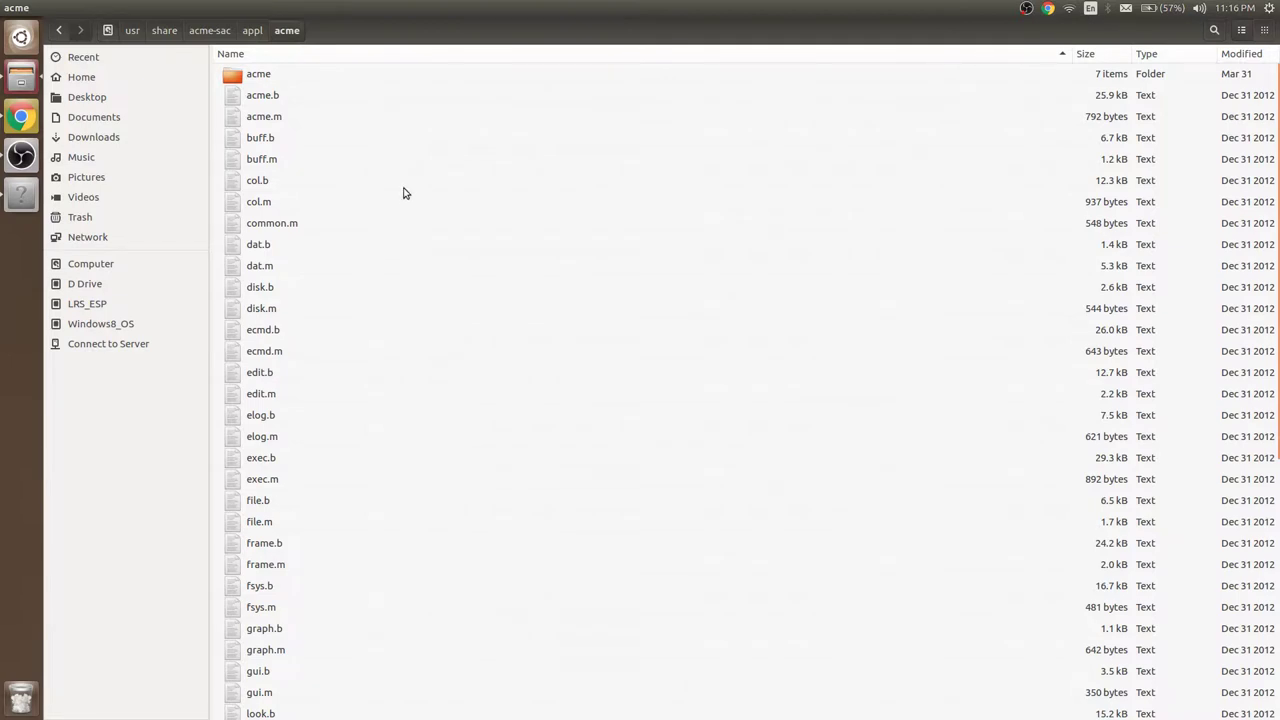
double_click(312, 73)
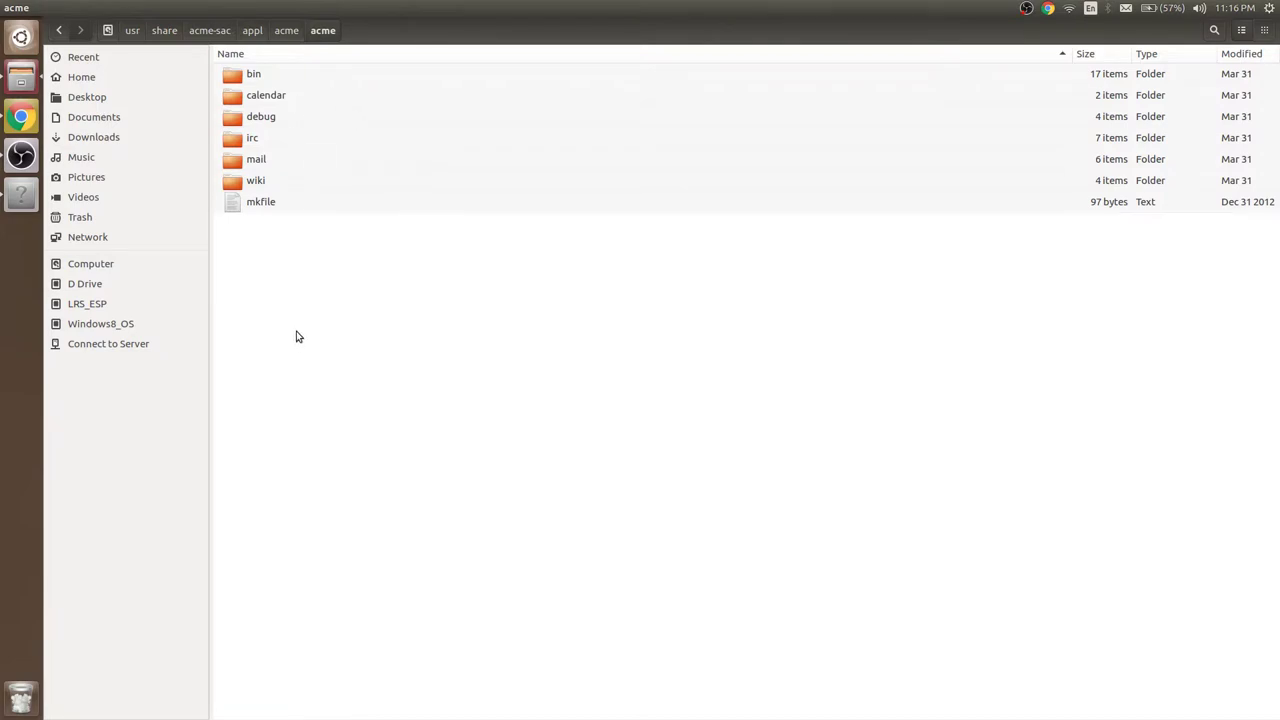
Highlight the irc, mail and wiki folders one by one, and go back up to appl to select charon
left_click(302, 140)
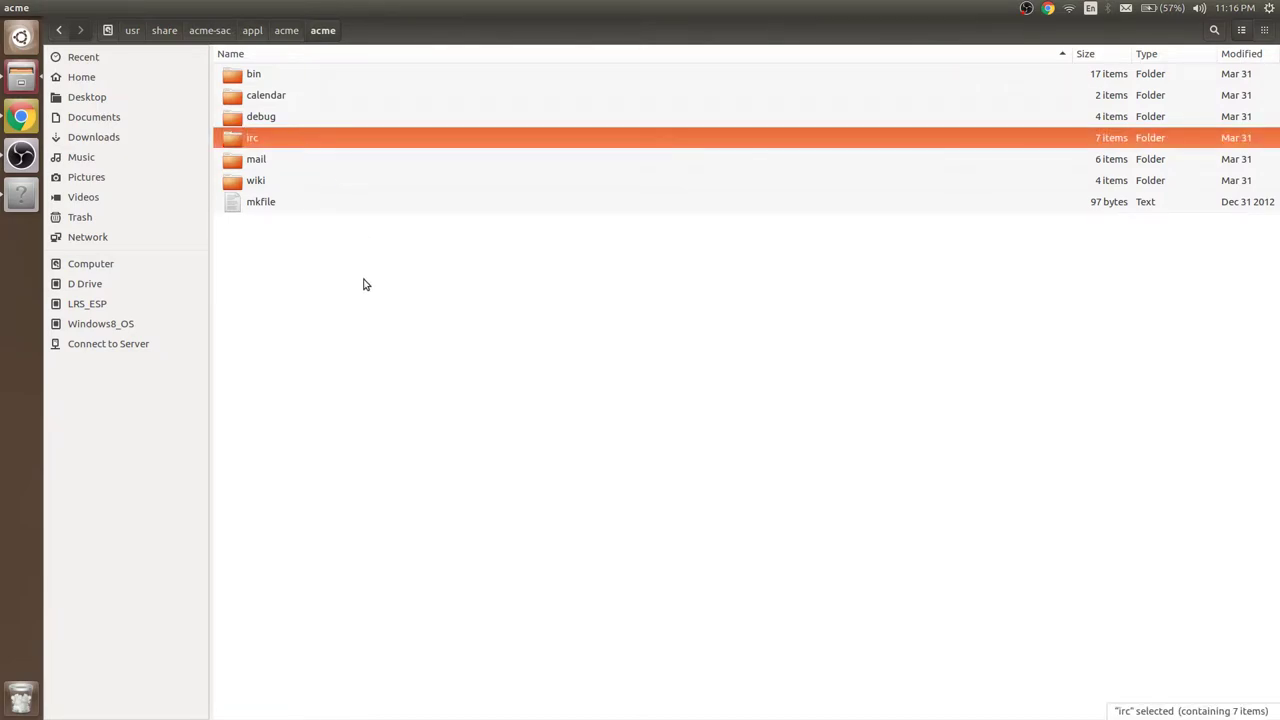
left_click(285, 164)
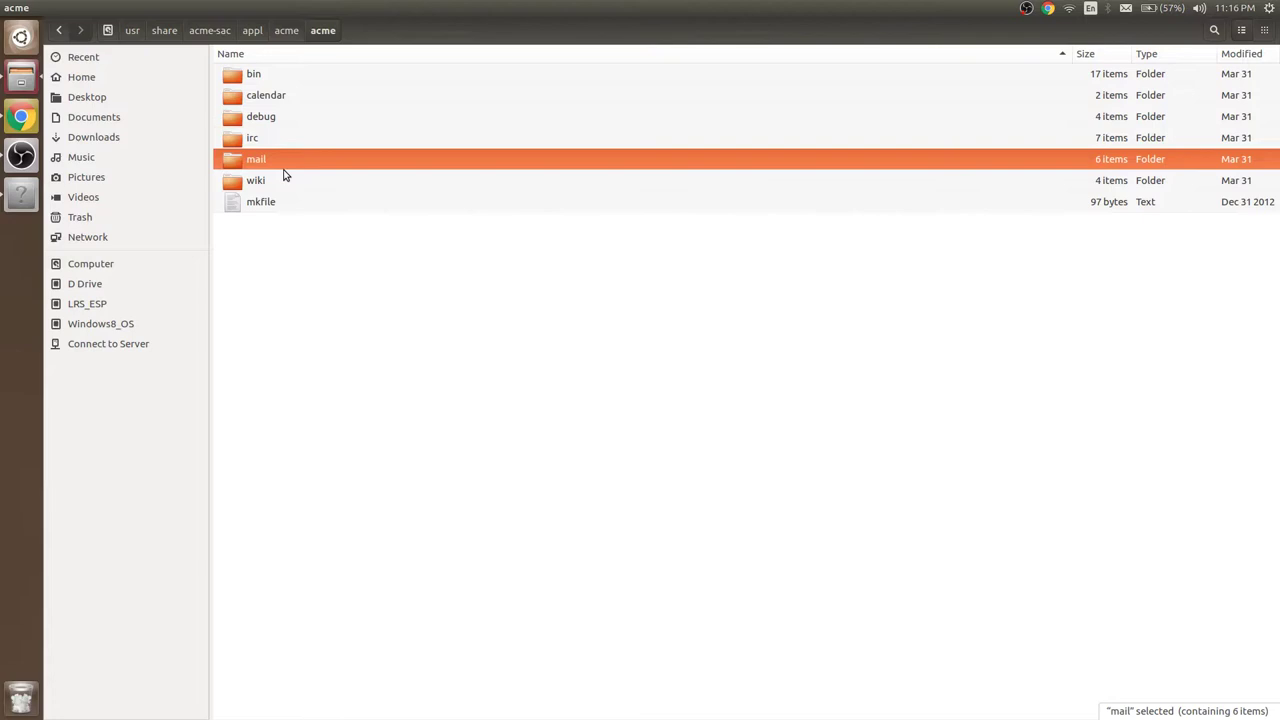
left_click(282, 182)
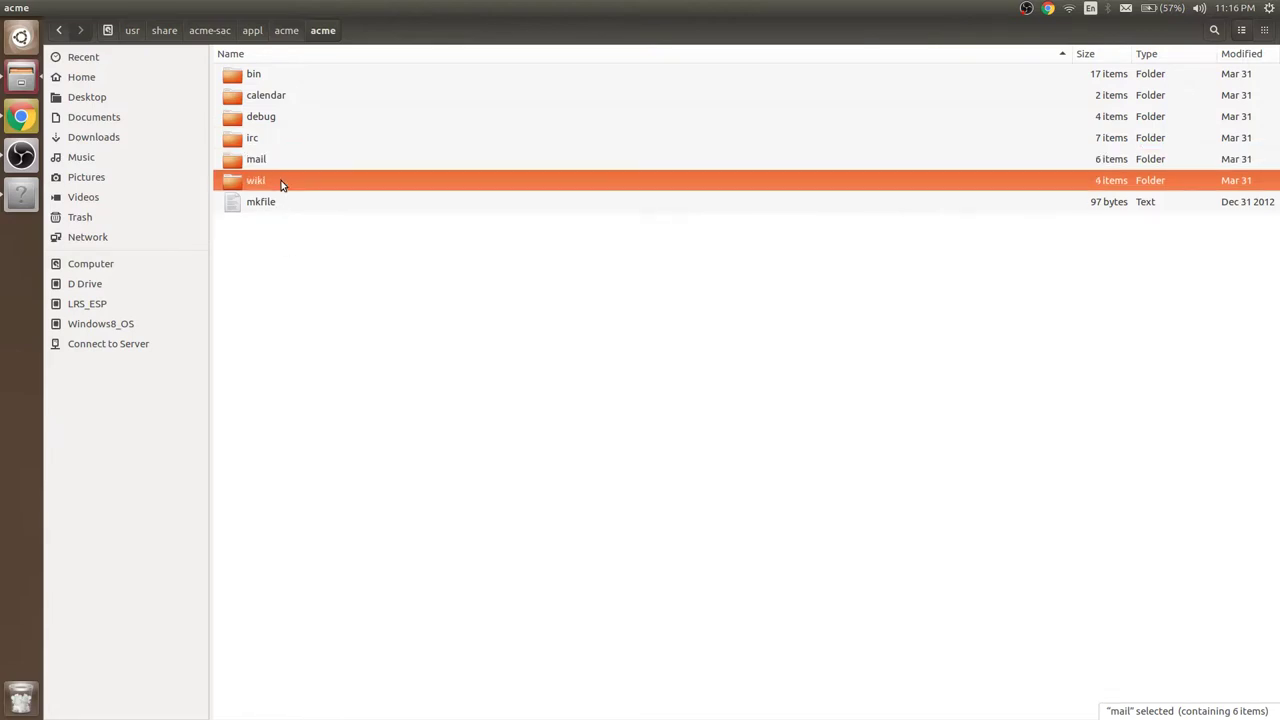
left_click(254, 31)
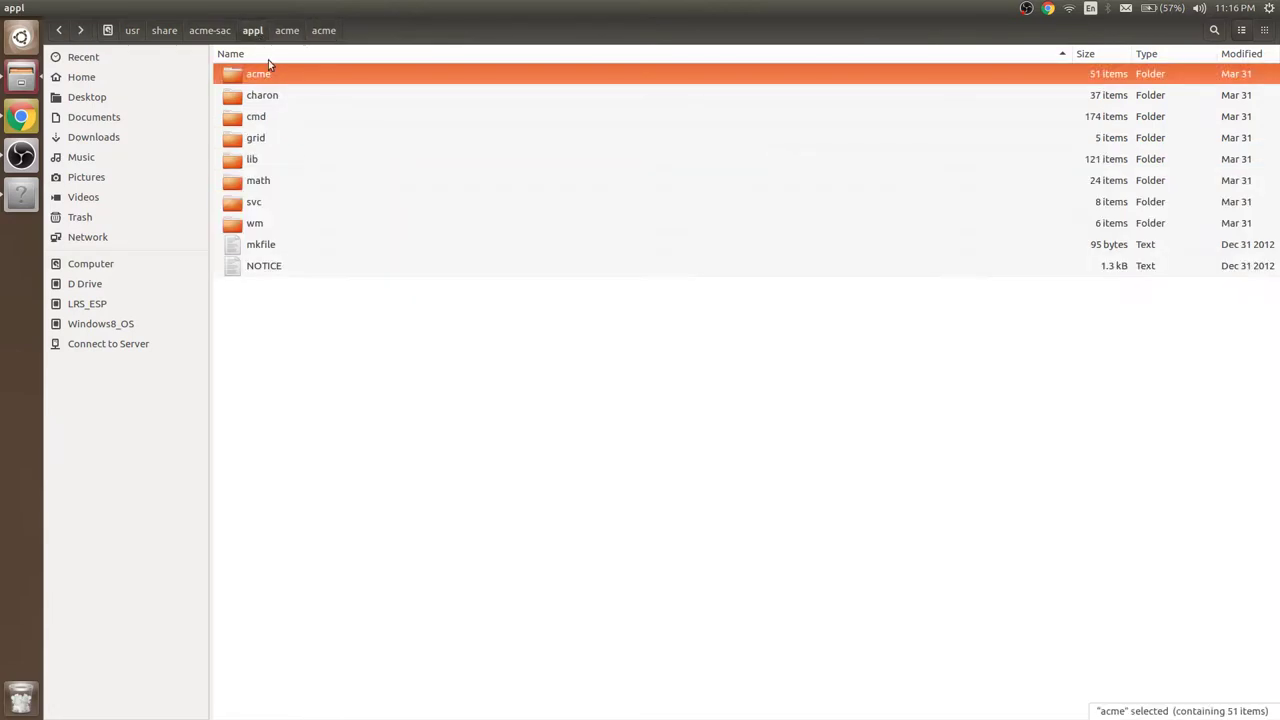
left_click(282, 100)
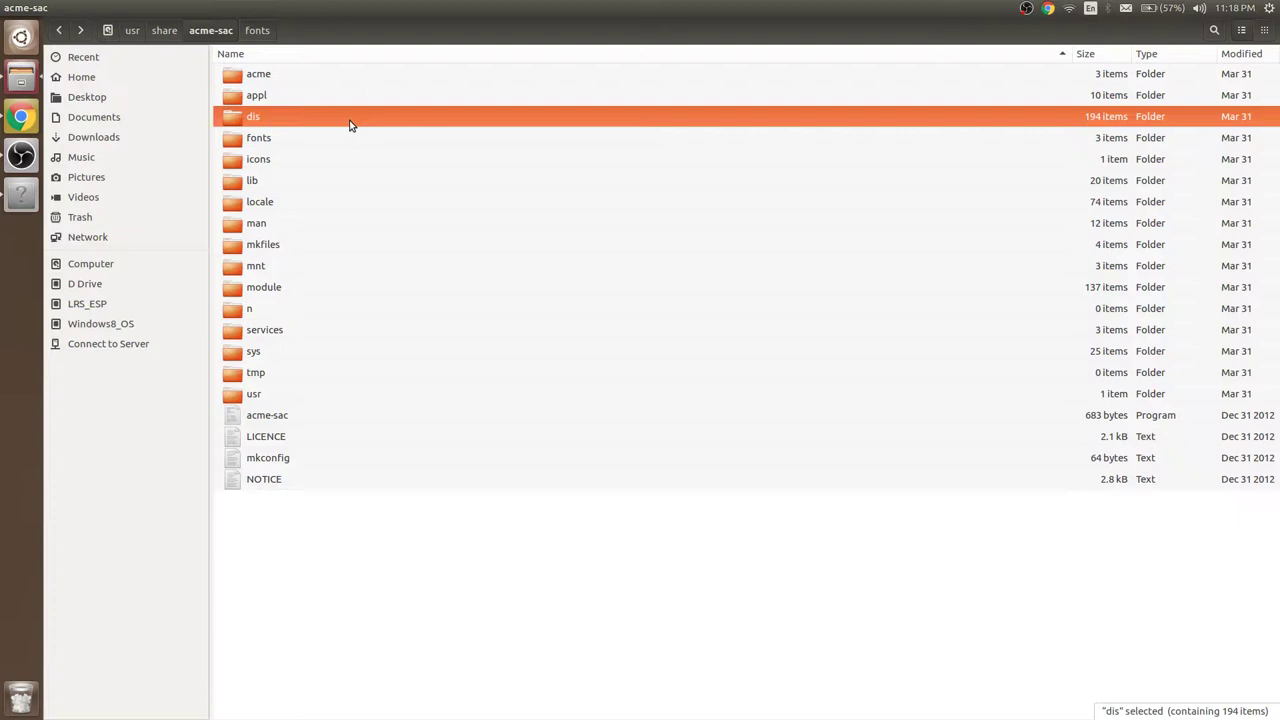
View the contents of acme-sac's dis folder and its acme subfolder, and return to acme-sac
double_click(350, 120)
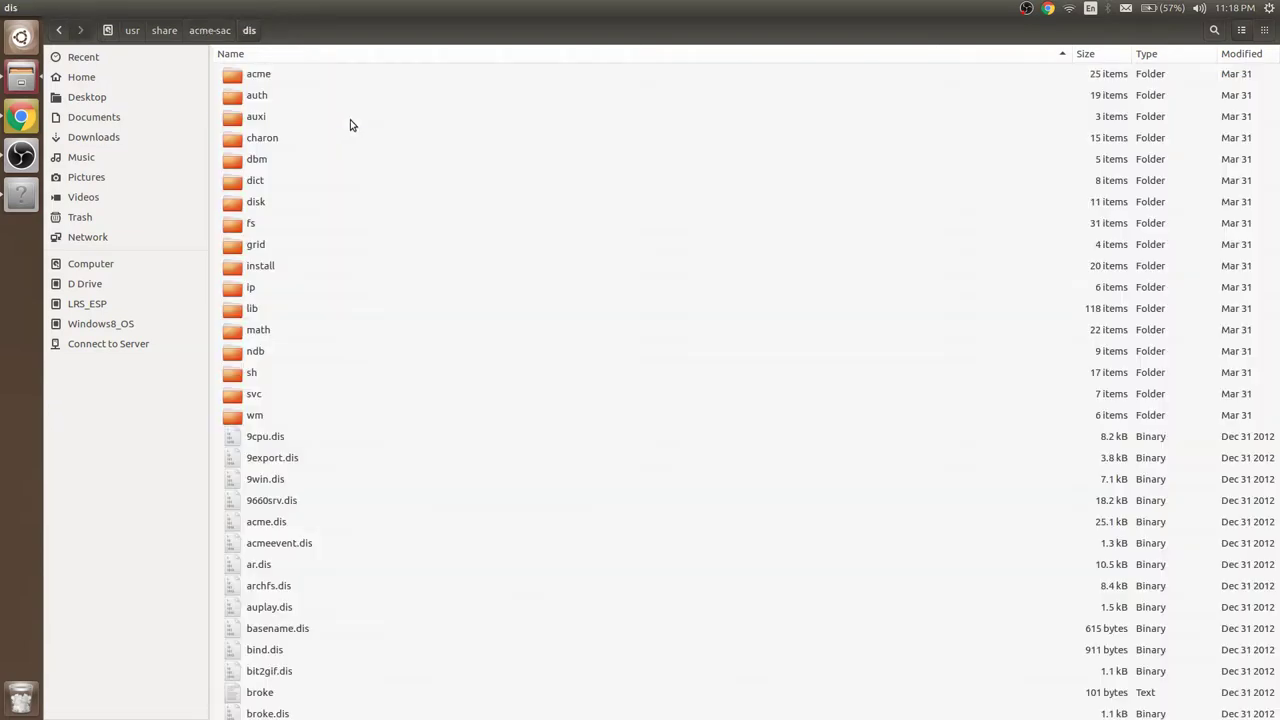
double_click(287, 79)
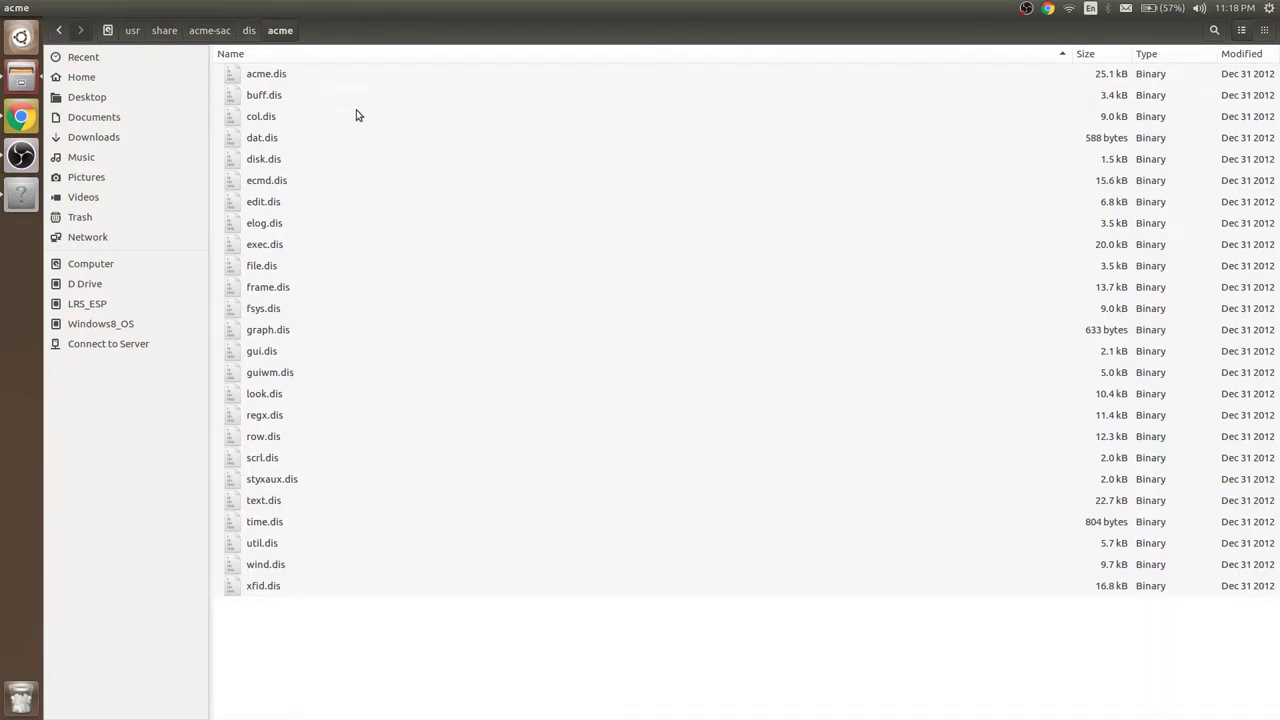
left_click(249, 31)
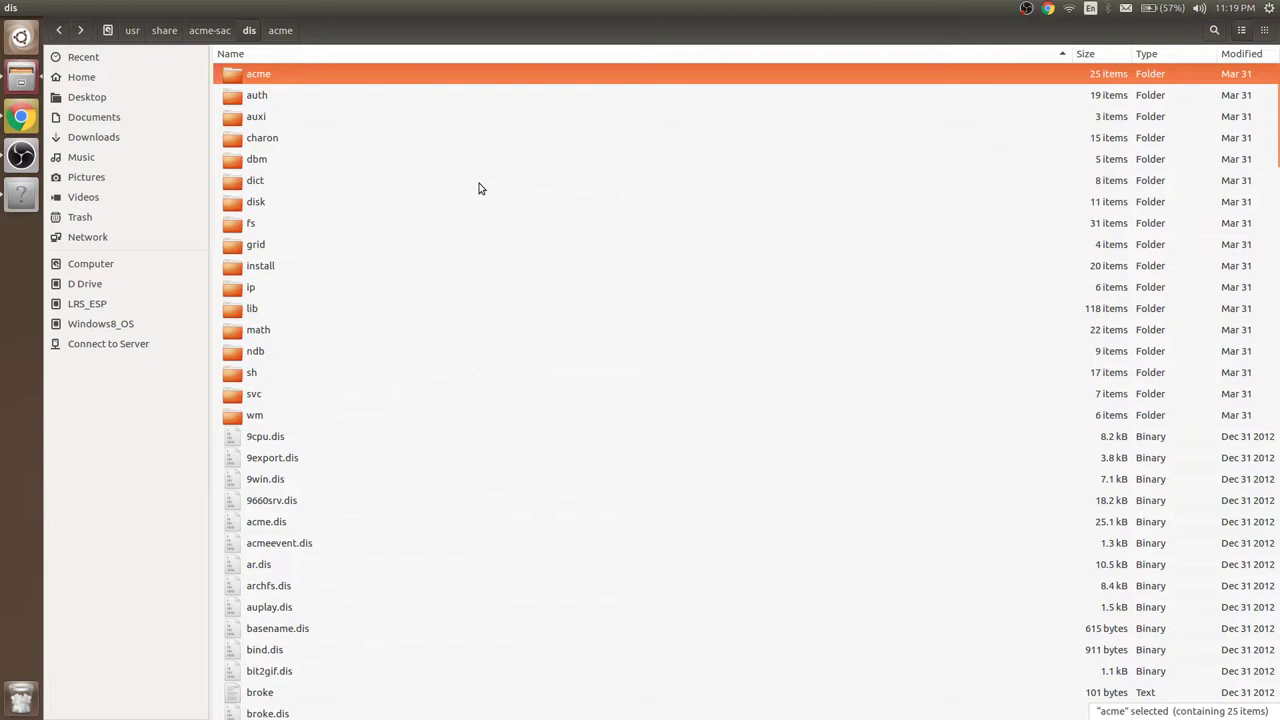
left_click(226, 32)
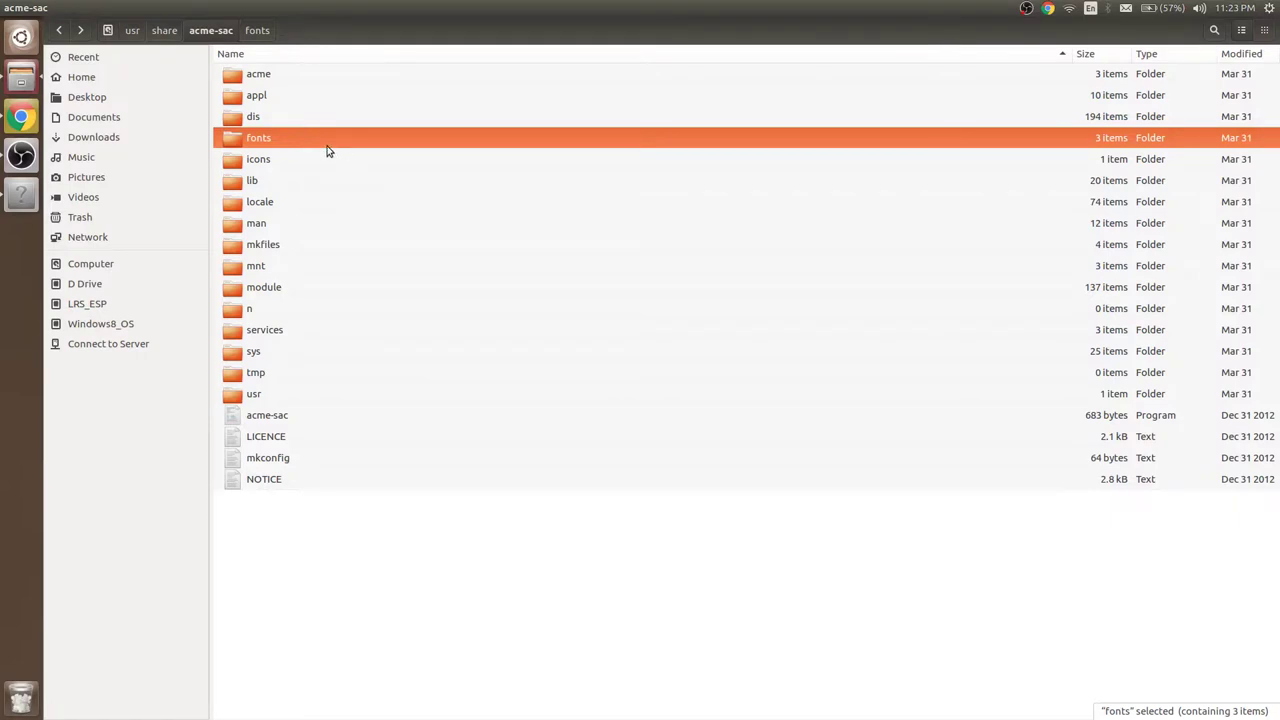
View the contents of the fonts and icons folders, returning to acme-sac after each
double_click(326, 144)
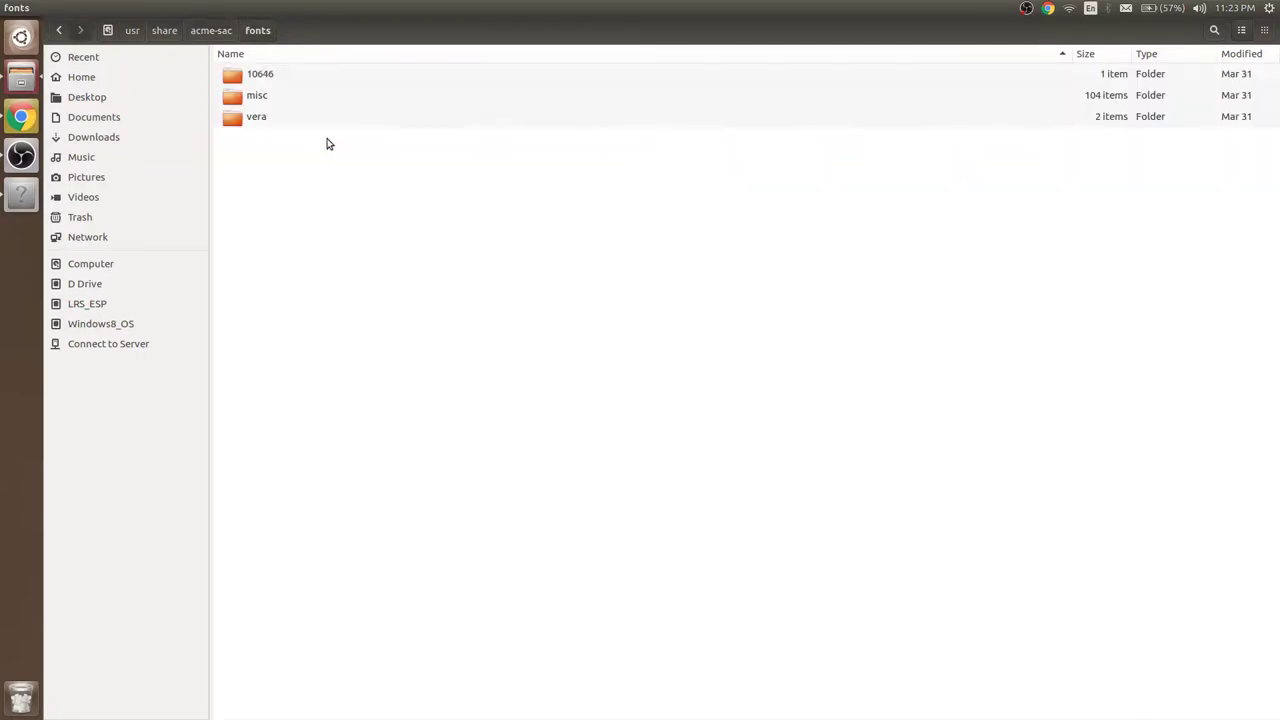
left_click(226, 32)
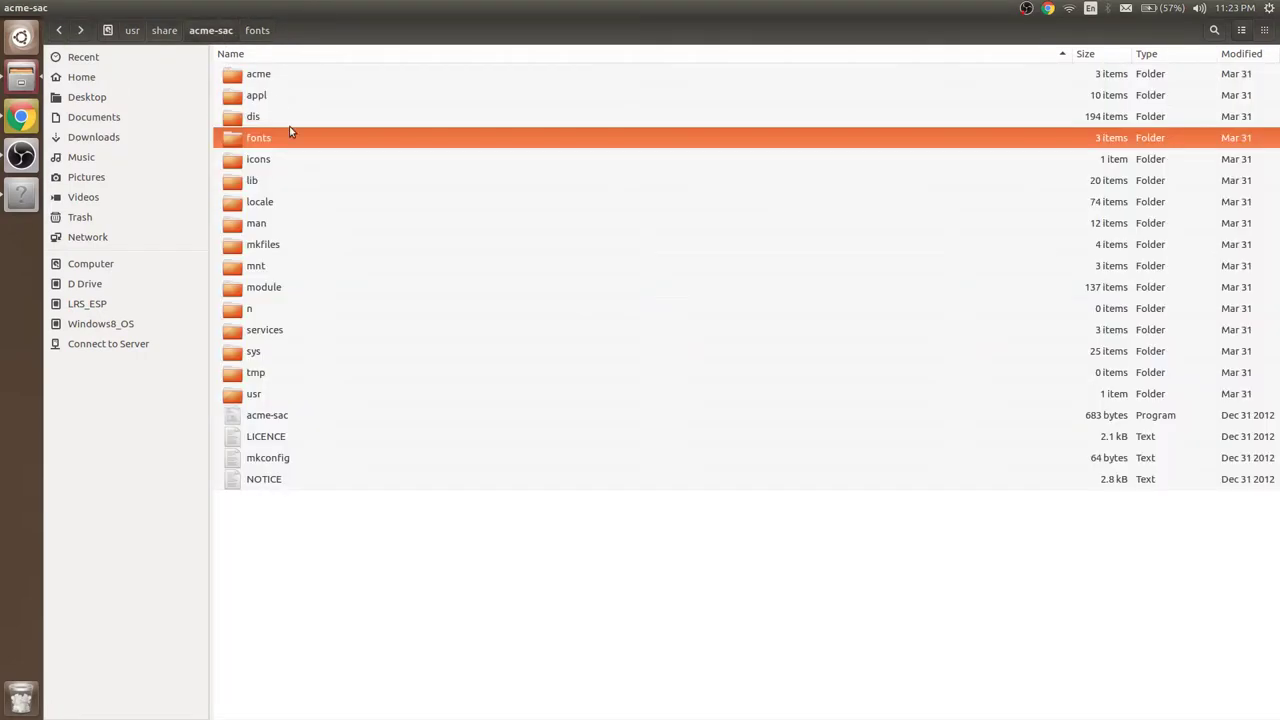
double_click(287, 163)
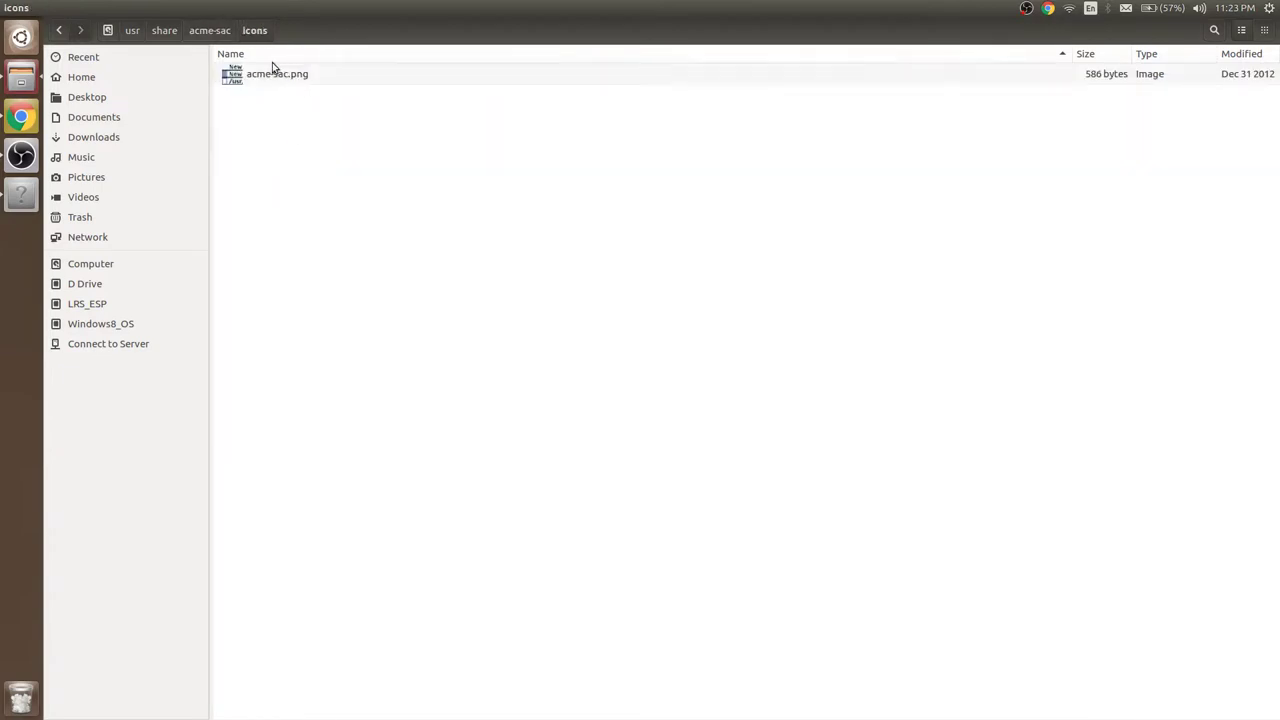
left_click(210, 31)
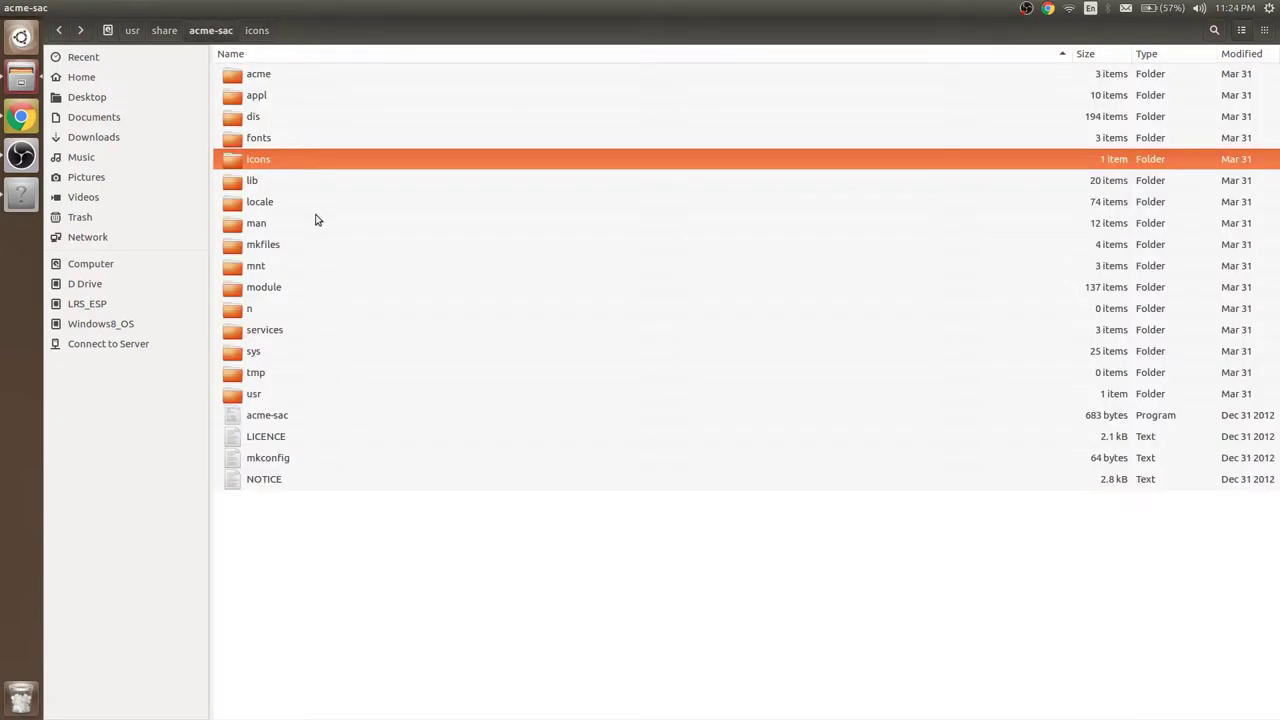
View the contents of the lib and locale folders, returning to acme-sac after each
double_click(289, 183)
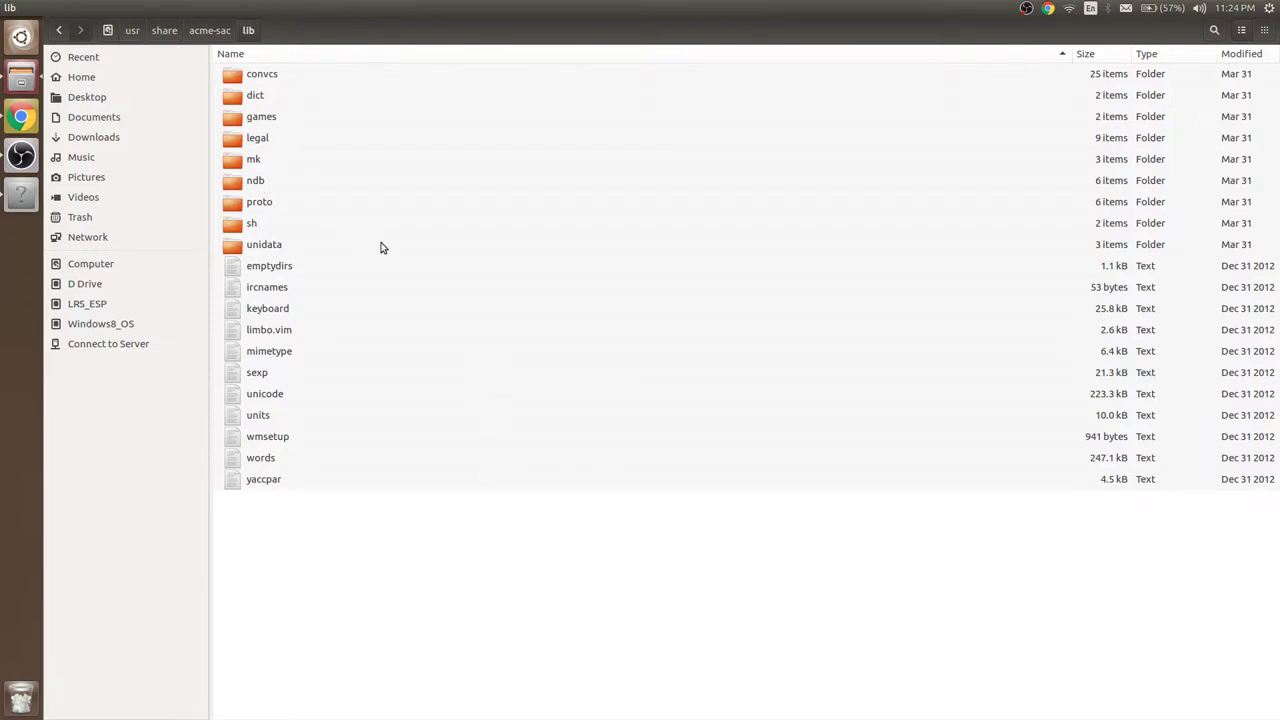
left_click(210, 31)
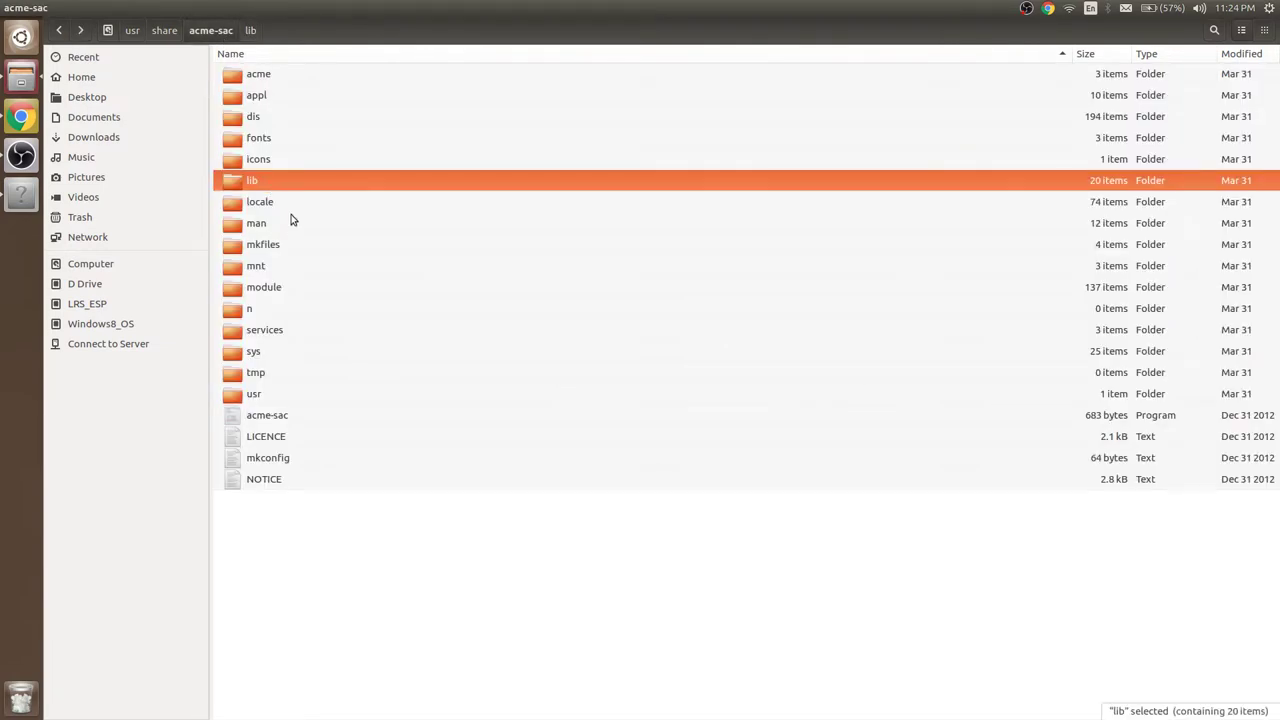
double_click(294, 202)
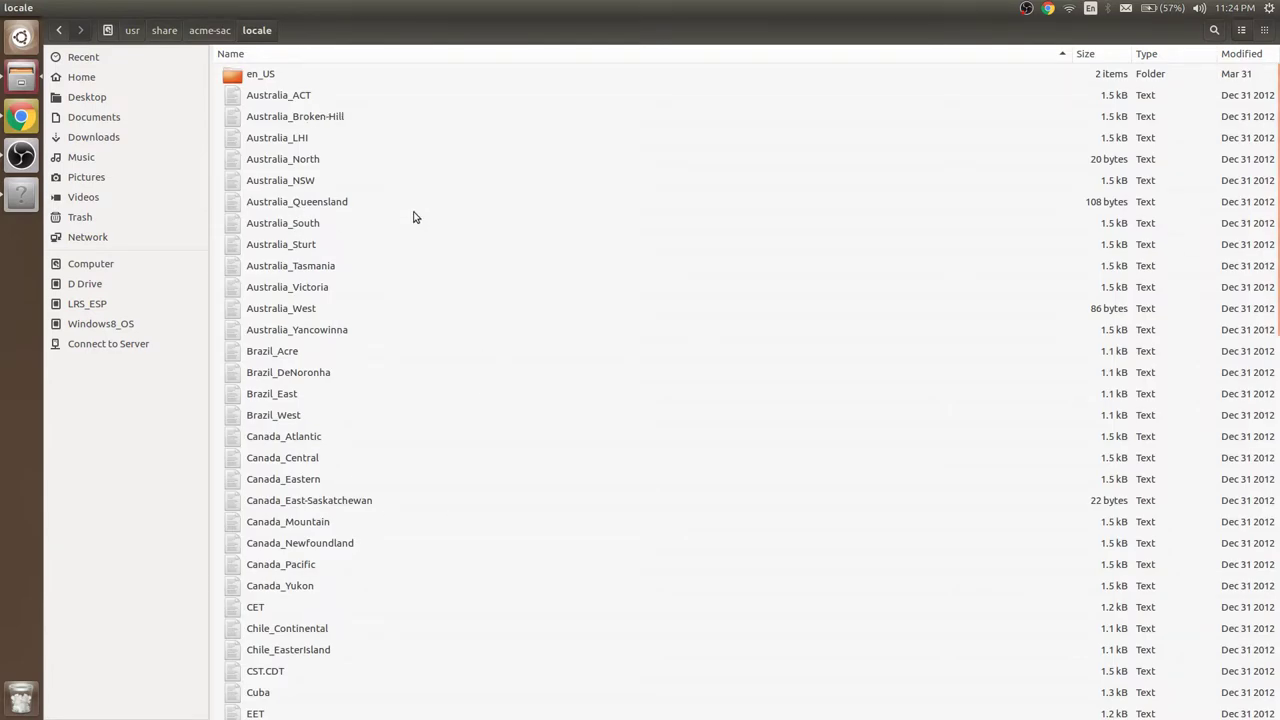
left_click(211, 31)
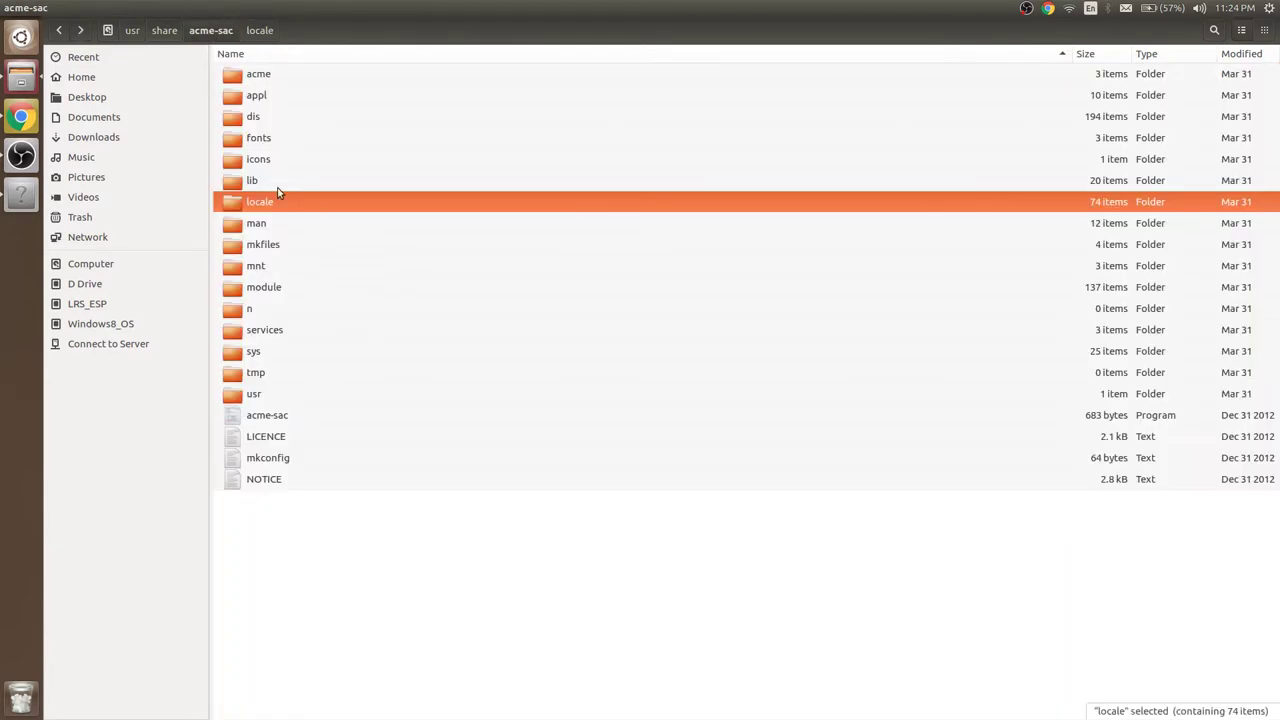
View the contents of the man and mkfiles folders, and return to acme-sac
double_click(315, 228)
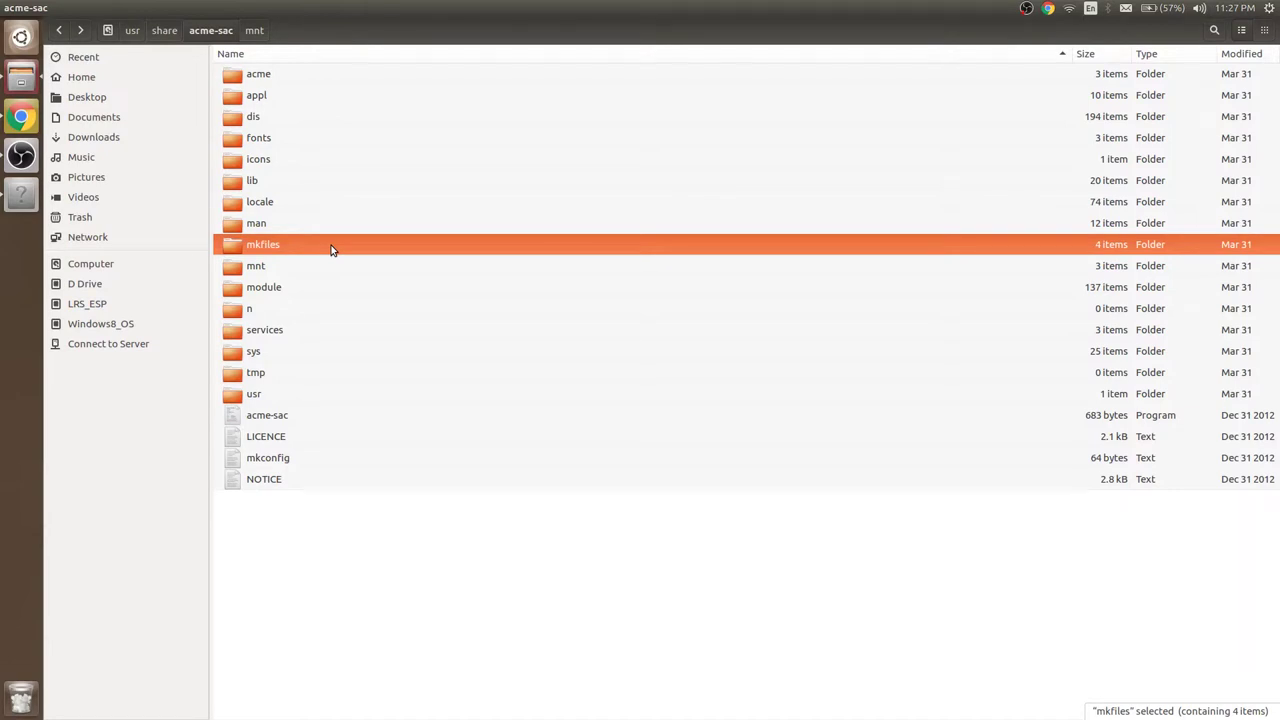
double_click(332, 249)
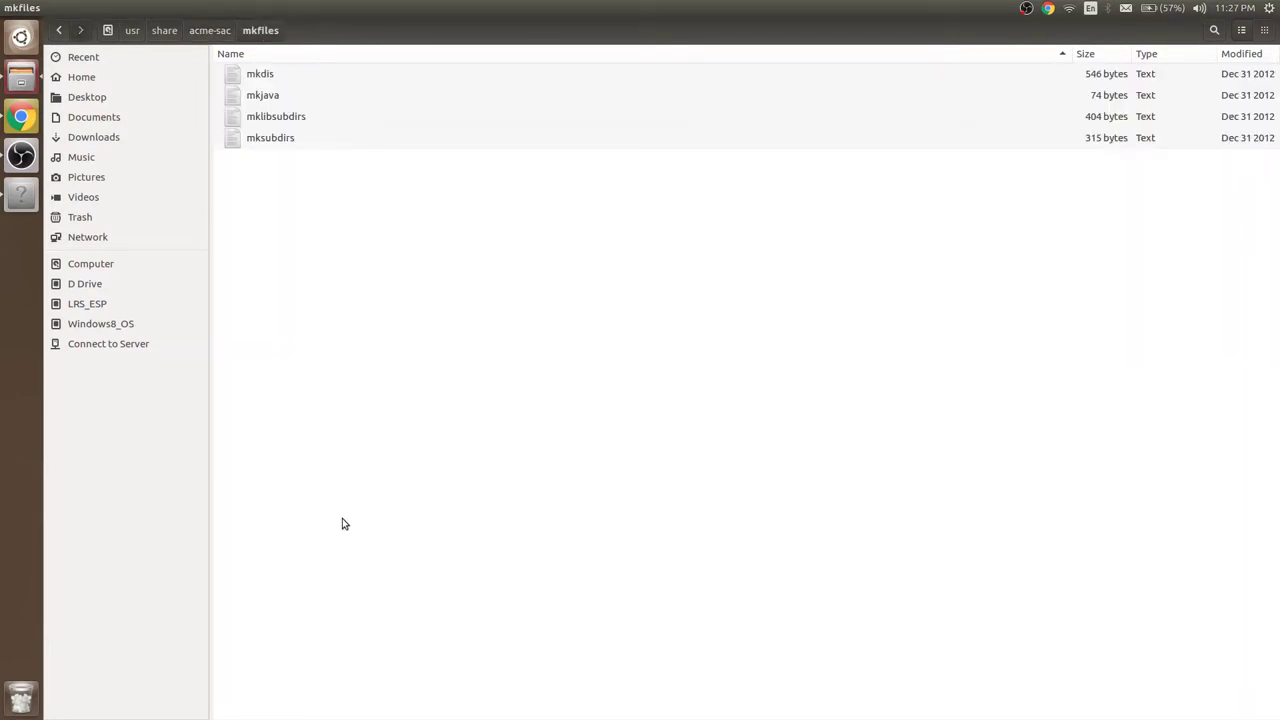
left_click(210, 29)
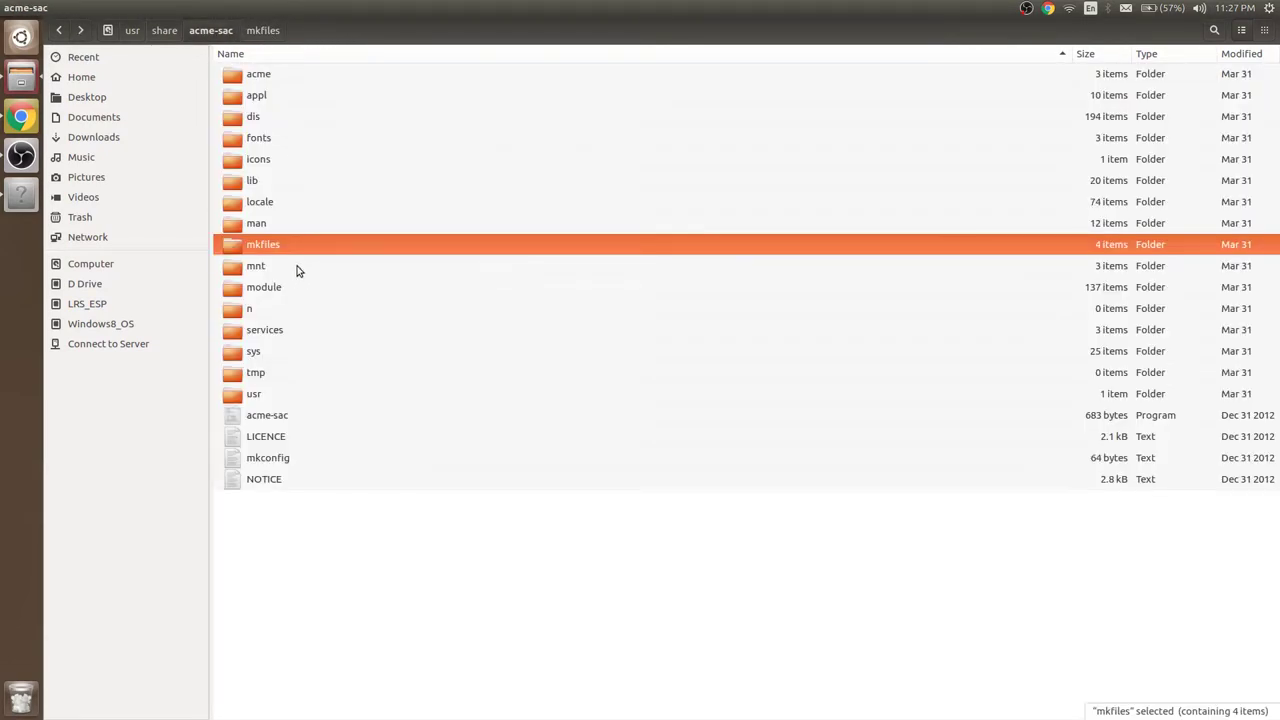
View the mnt folder, select its acme subfolder, and return to acme-sac
double_click(296, 268)
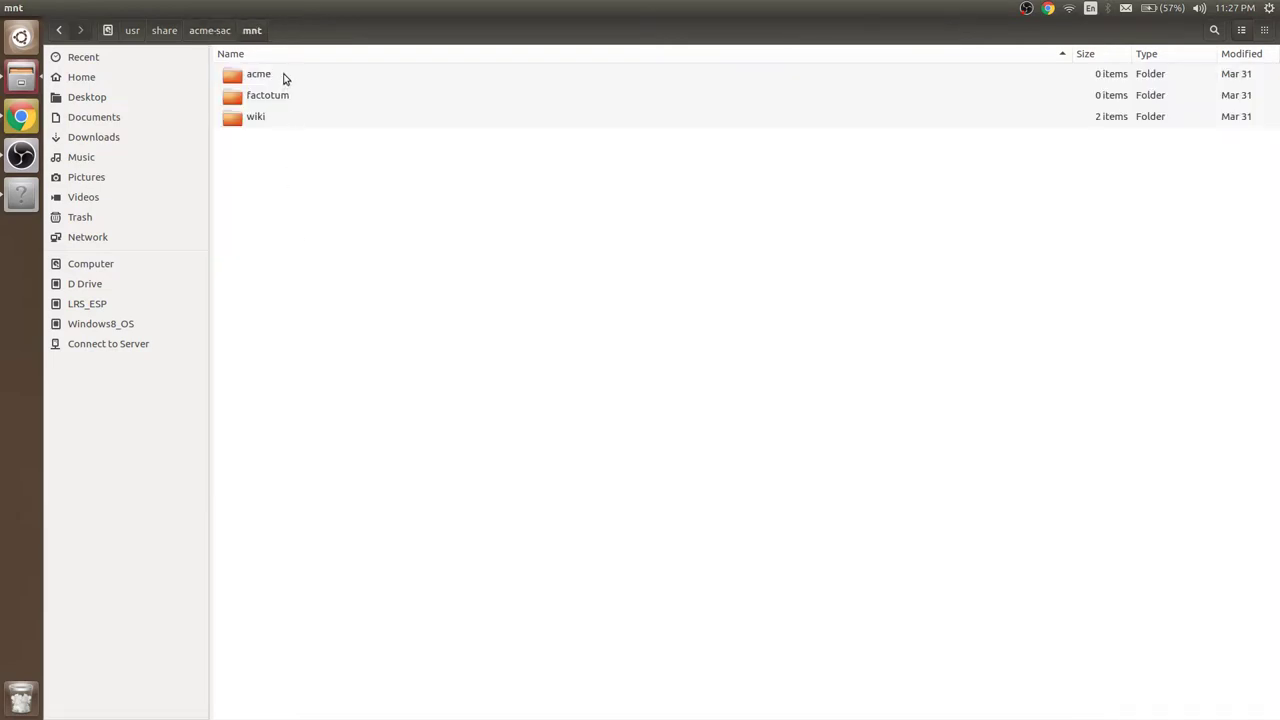
left_click(284, 78)
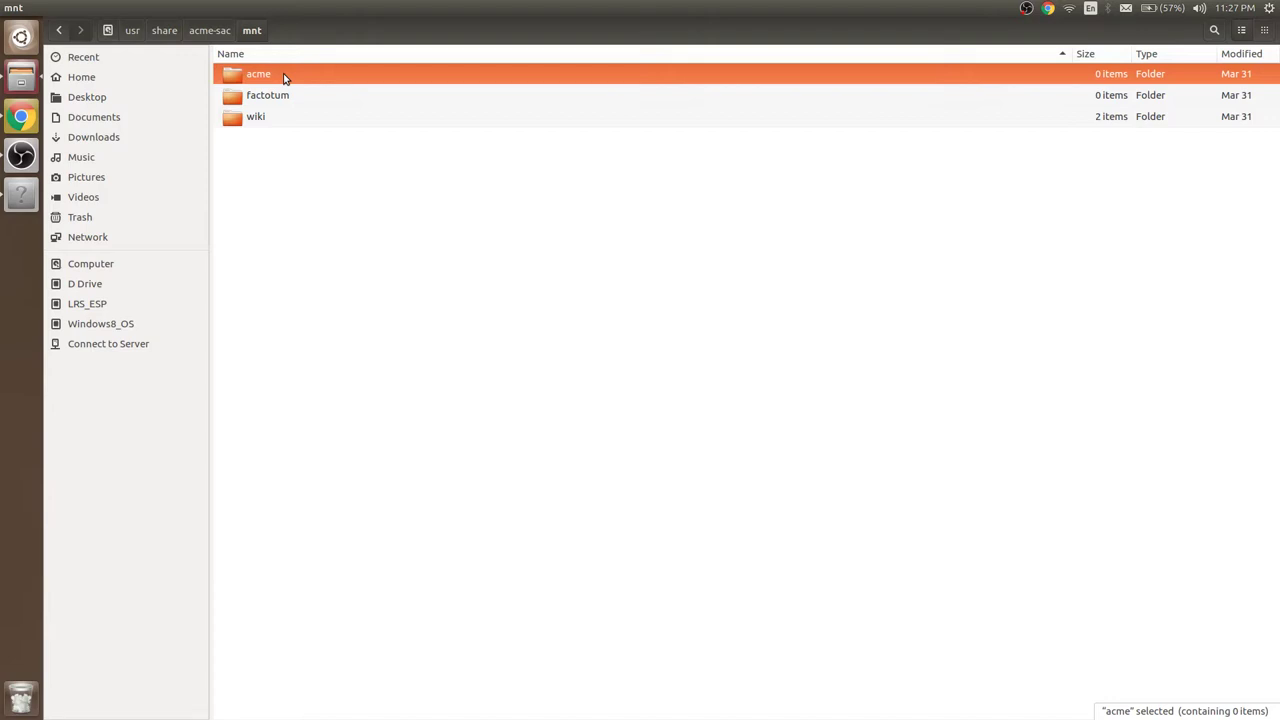
key("BackSpace")
View the contents of the module folder and return to acme-sac
left_click(340, 291)
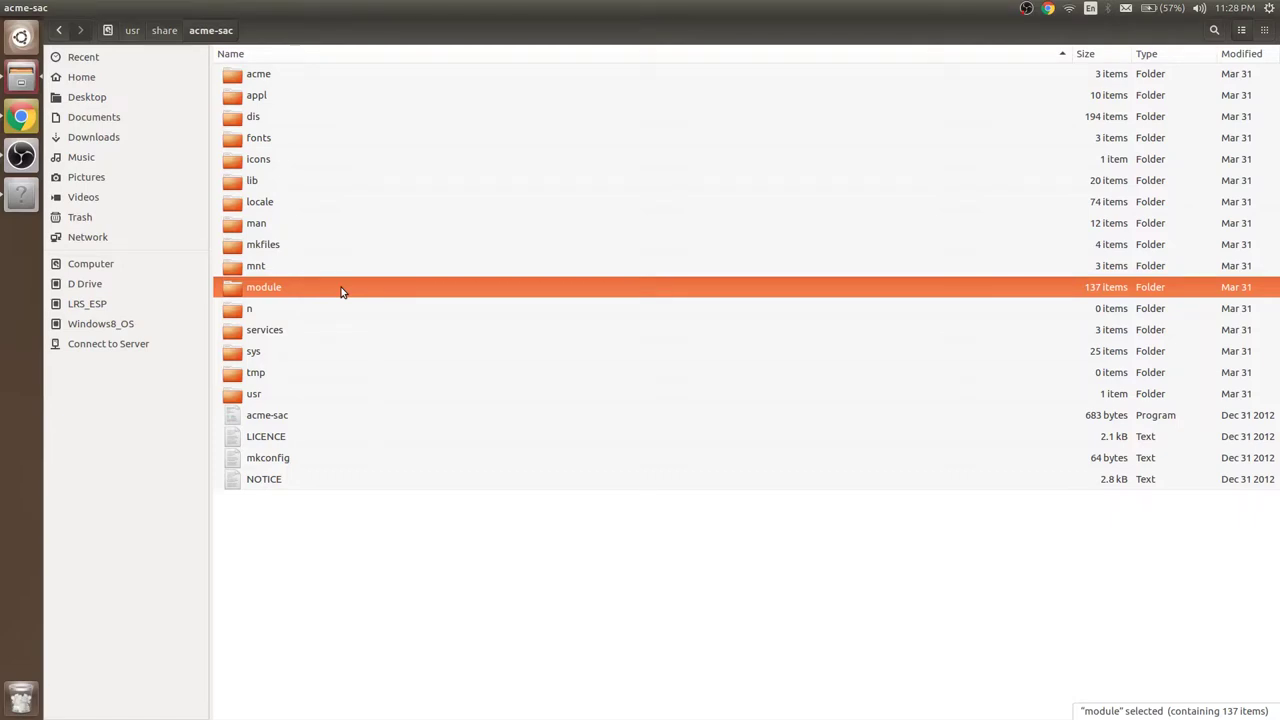
double_click(341, 289)
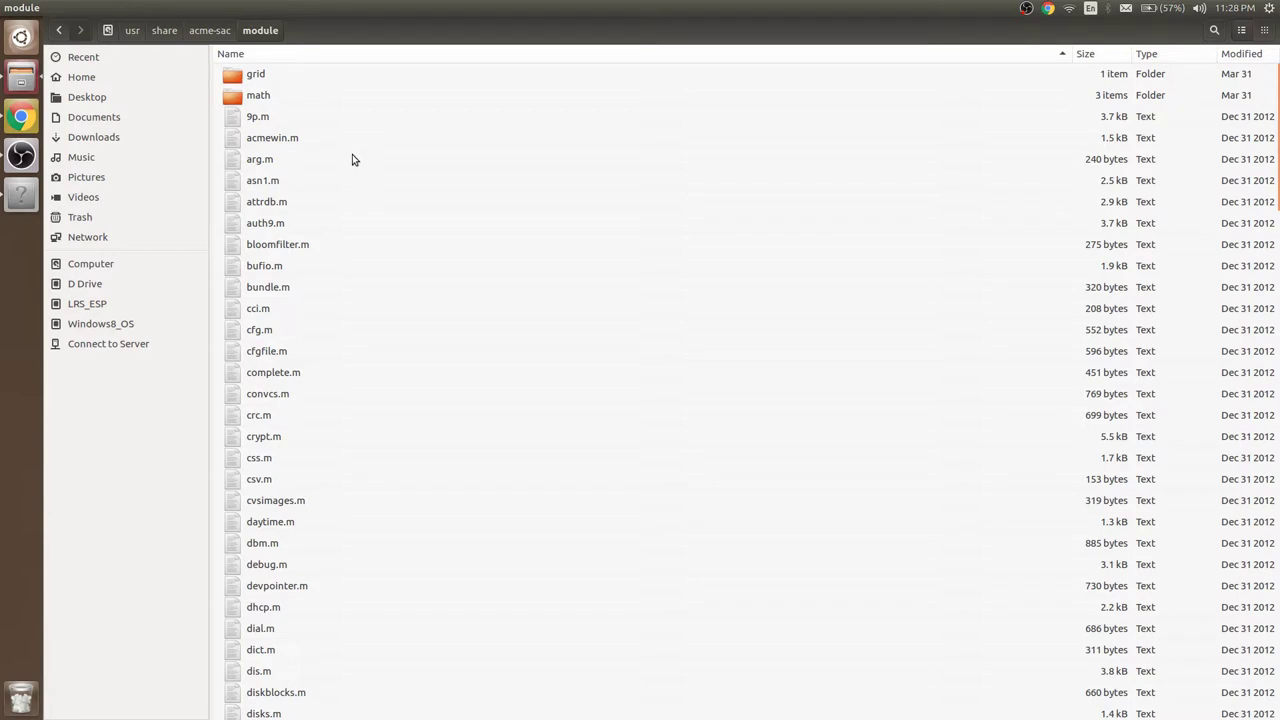
left_click(210, 30)
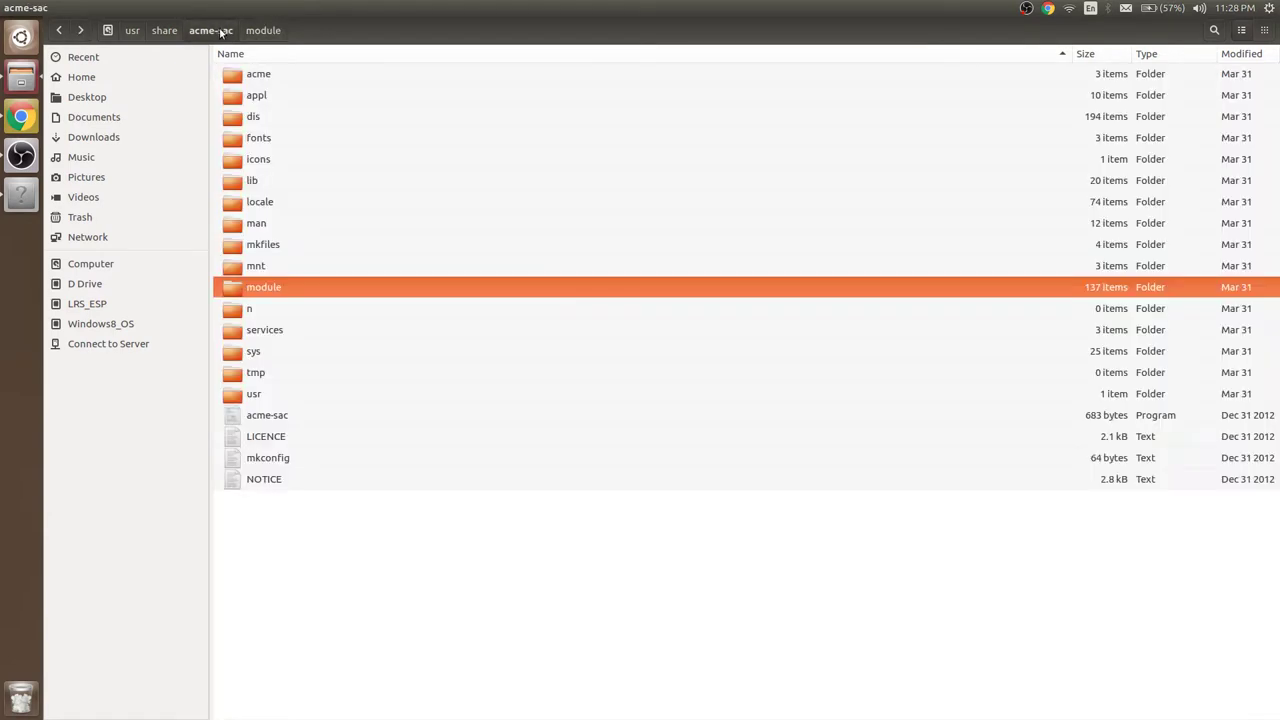
View the contents of the n and services folders, returning to acme-sac after each
double_click(292, 314)
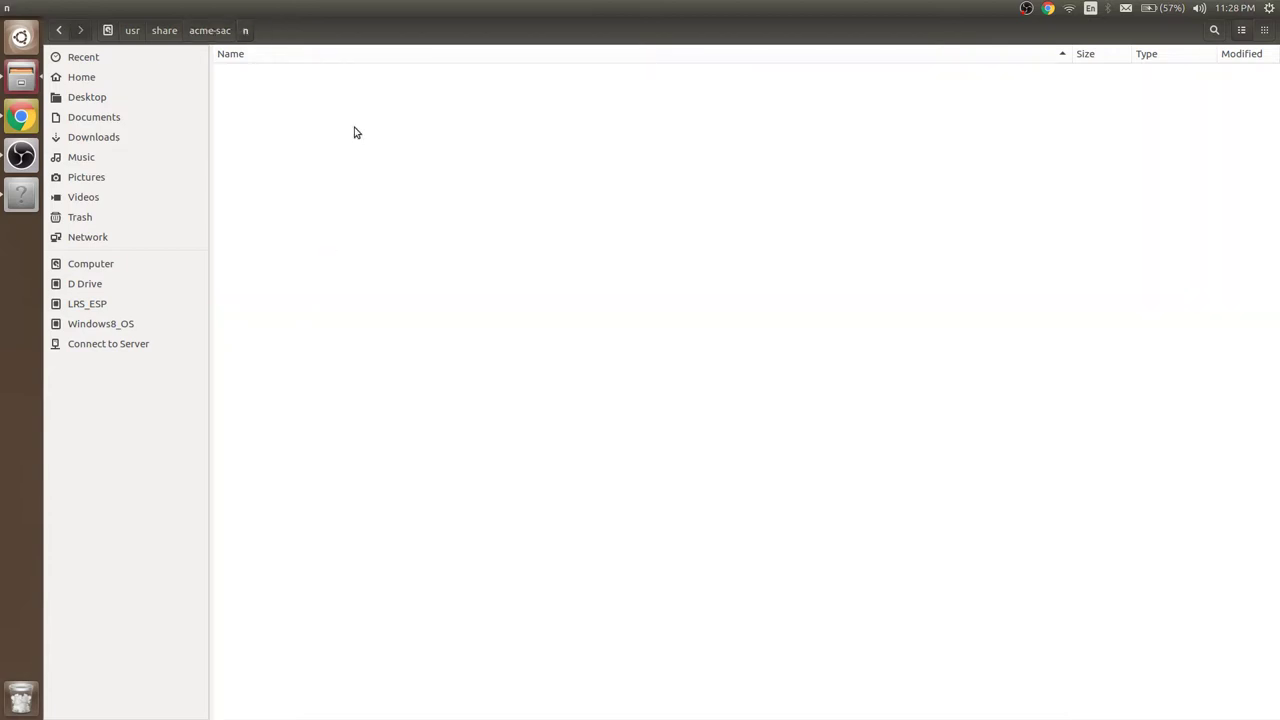
left_click(210, 30)
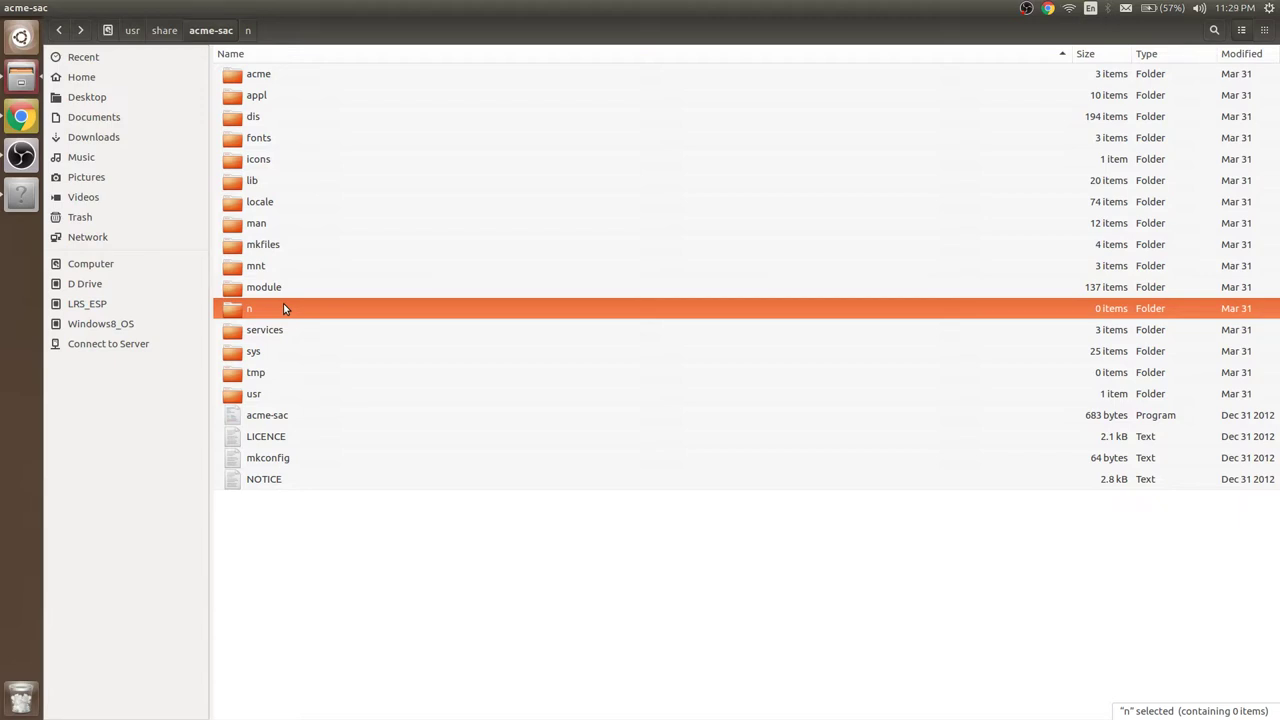
left_click(294, 329)
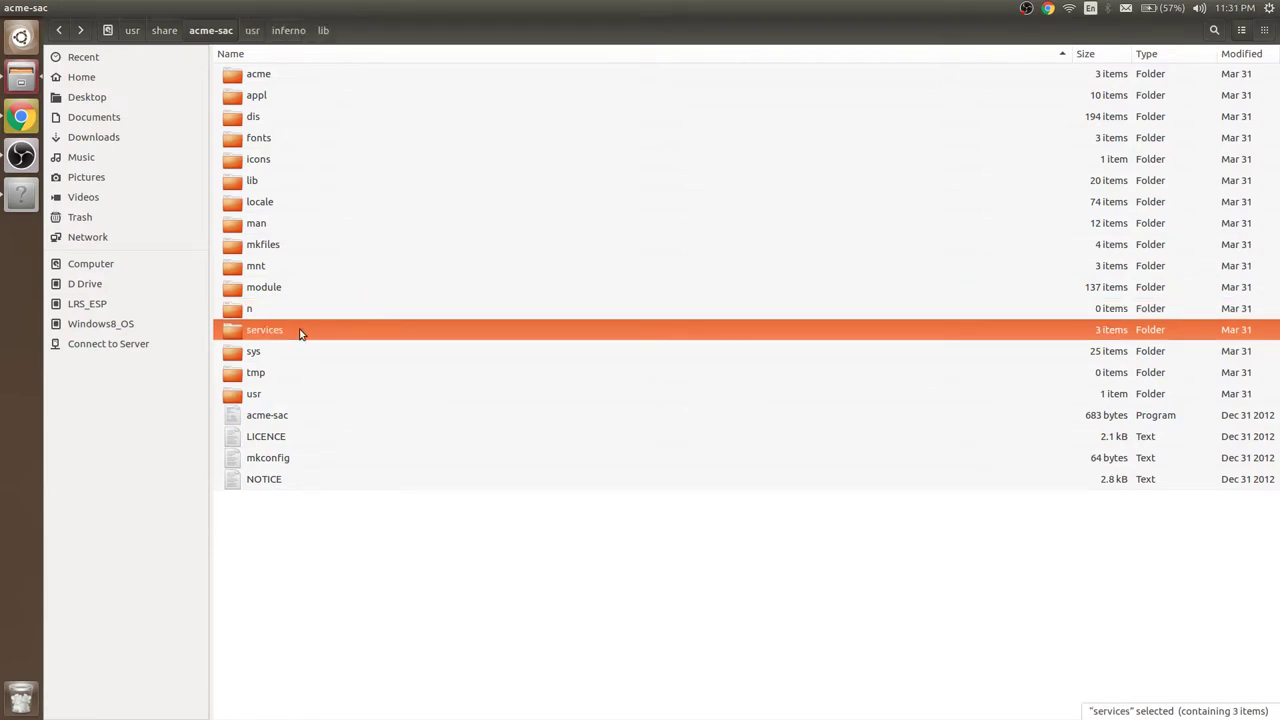
double_click(299, 331)
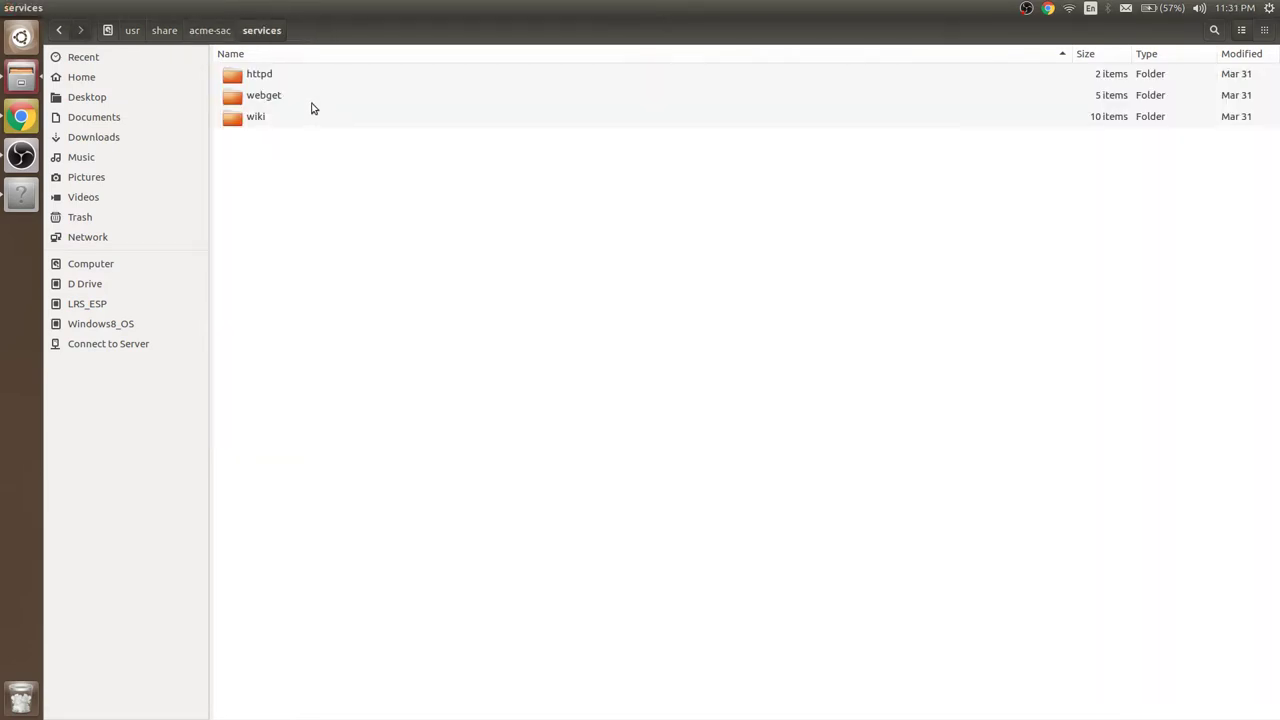
left_click(210, 30)
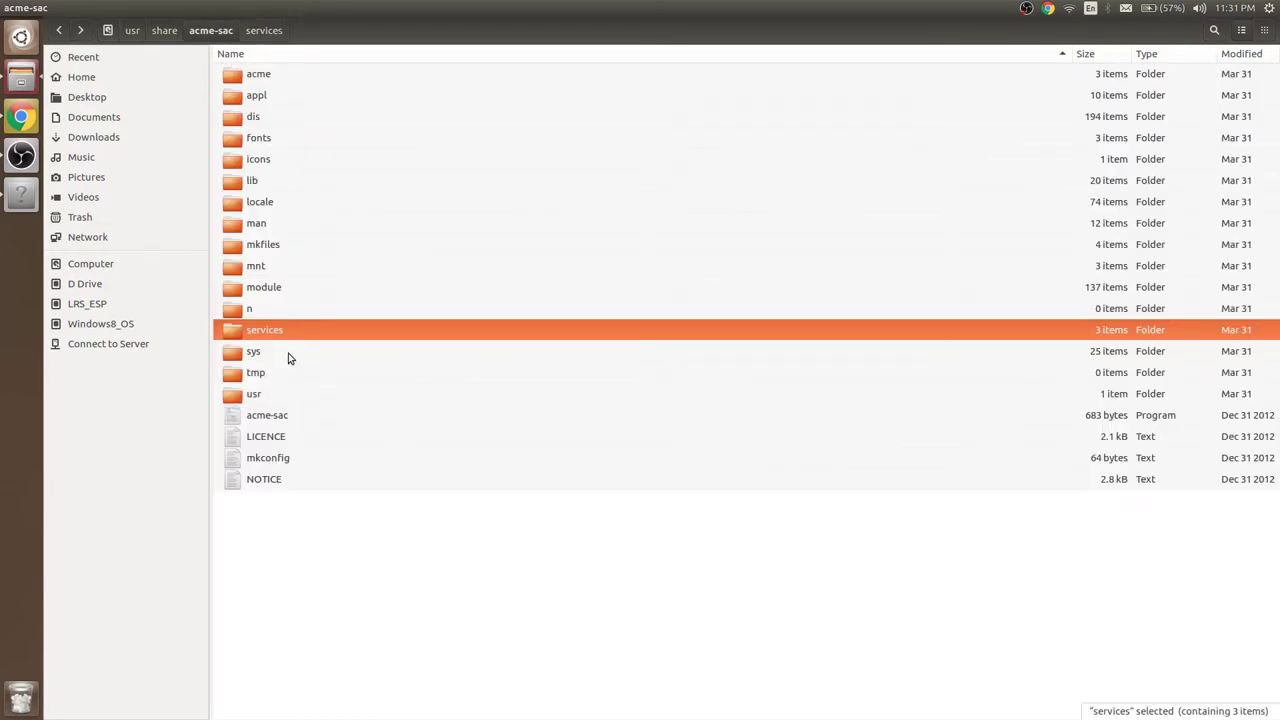
View the contents of the sys folder and the usr/inferno/lib folder, returning to acme-sac after each
double_click(290, 353)
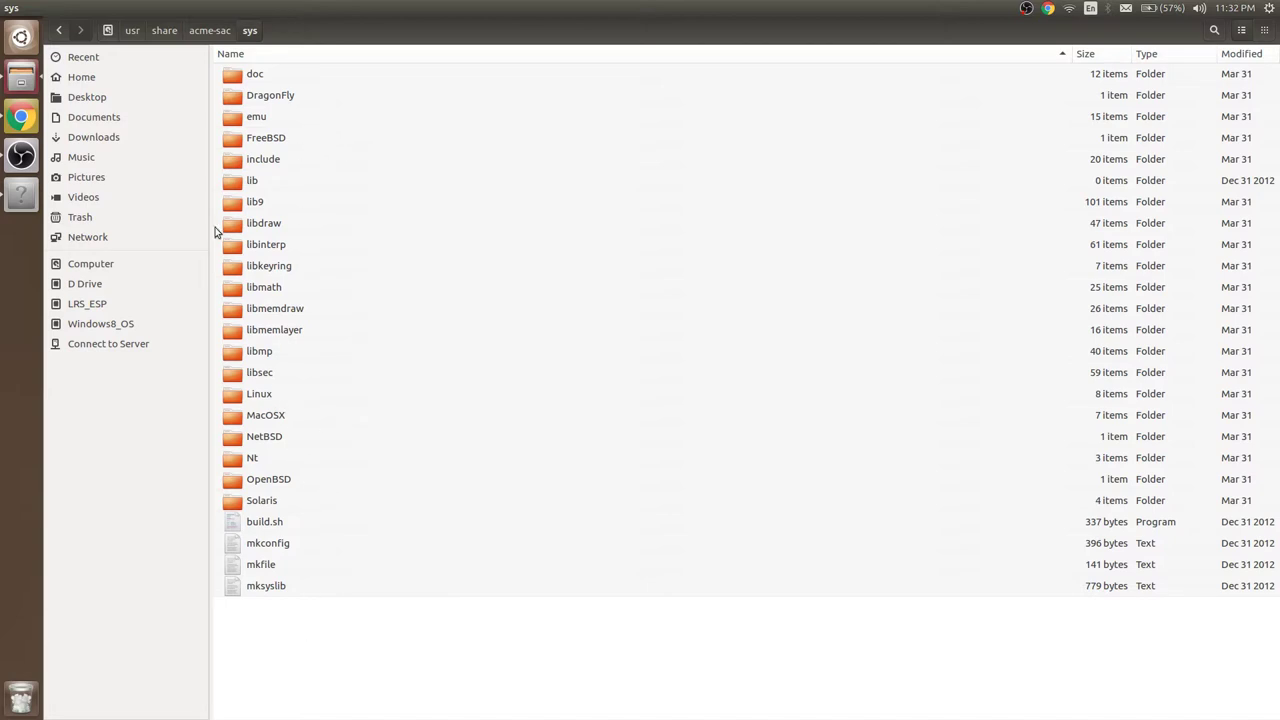
left_click(209, 31)
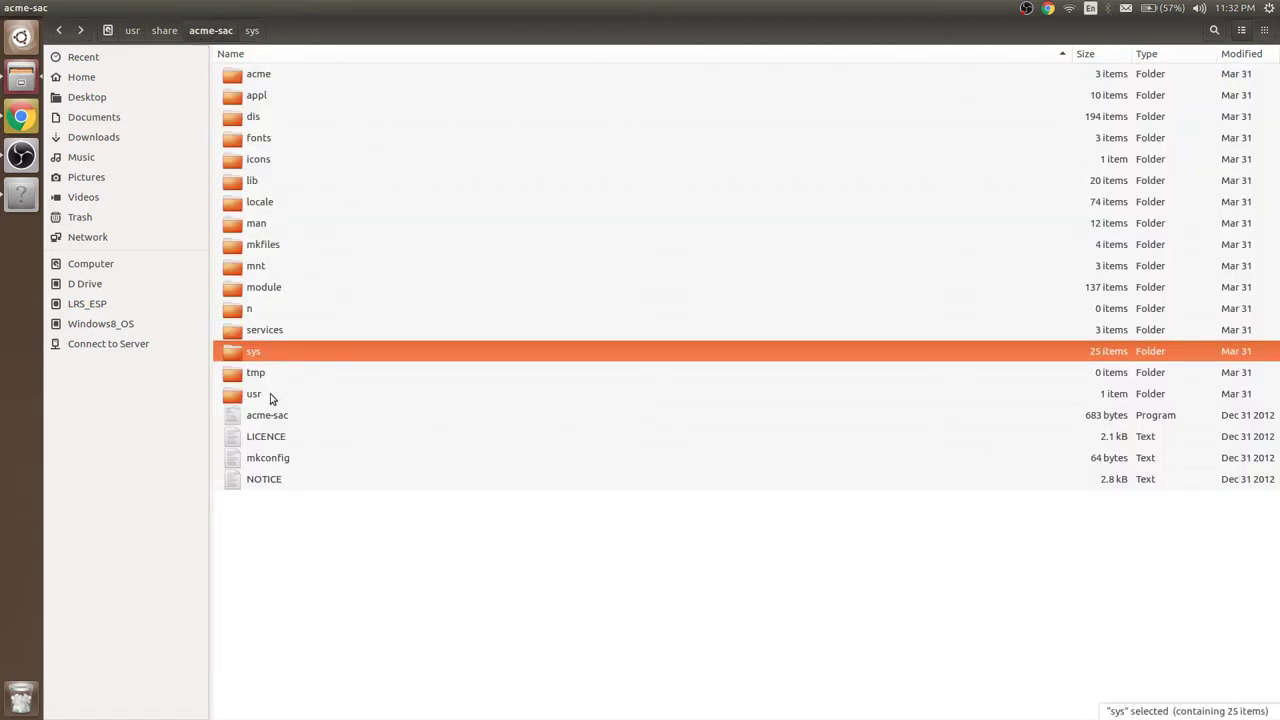
double_click(271, 396)
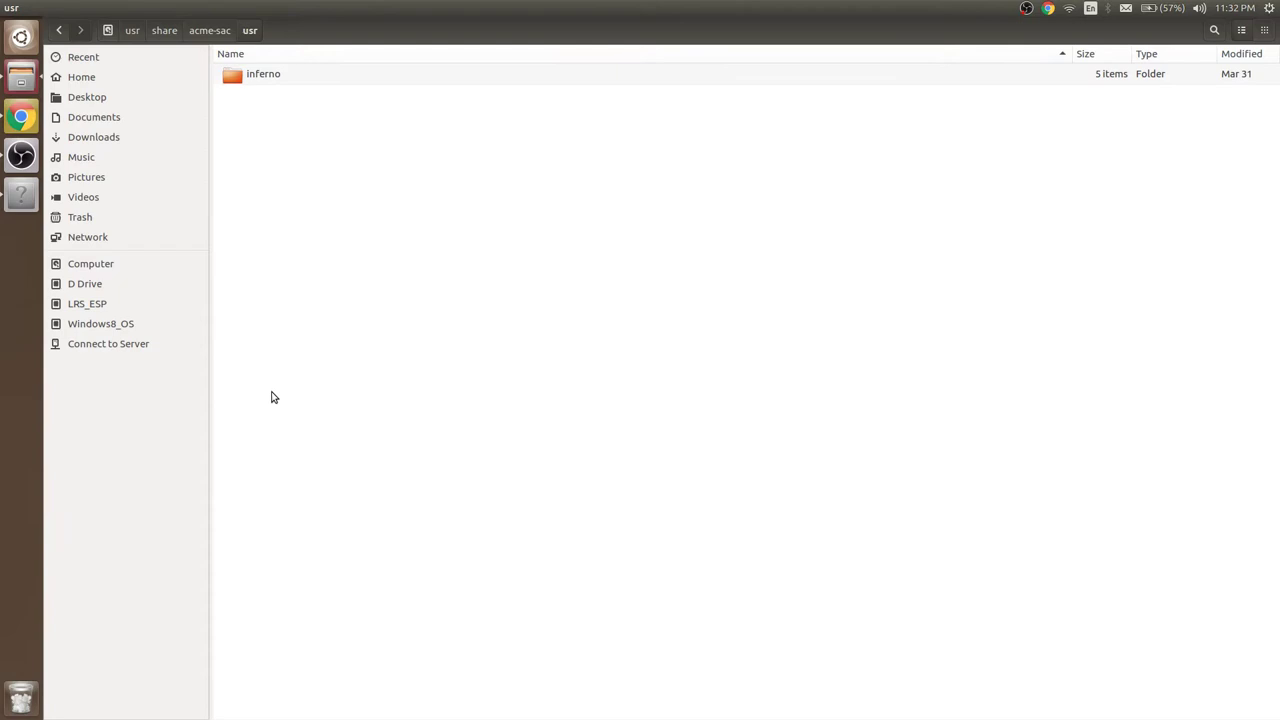
left_click(296, 76)
double_click(296, 76)
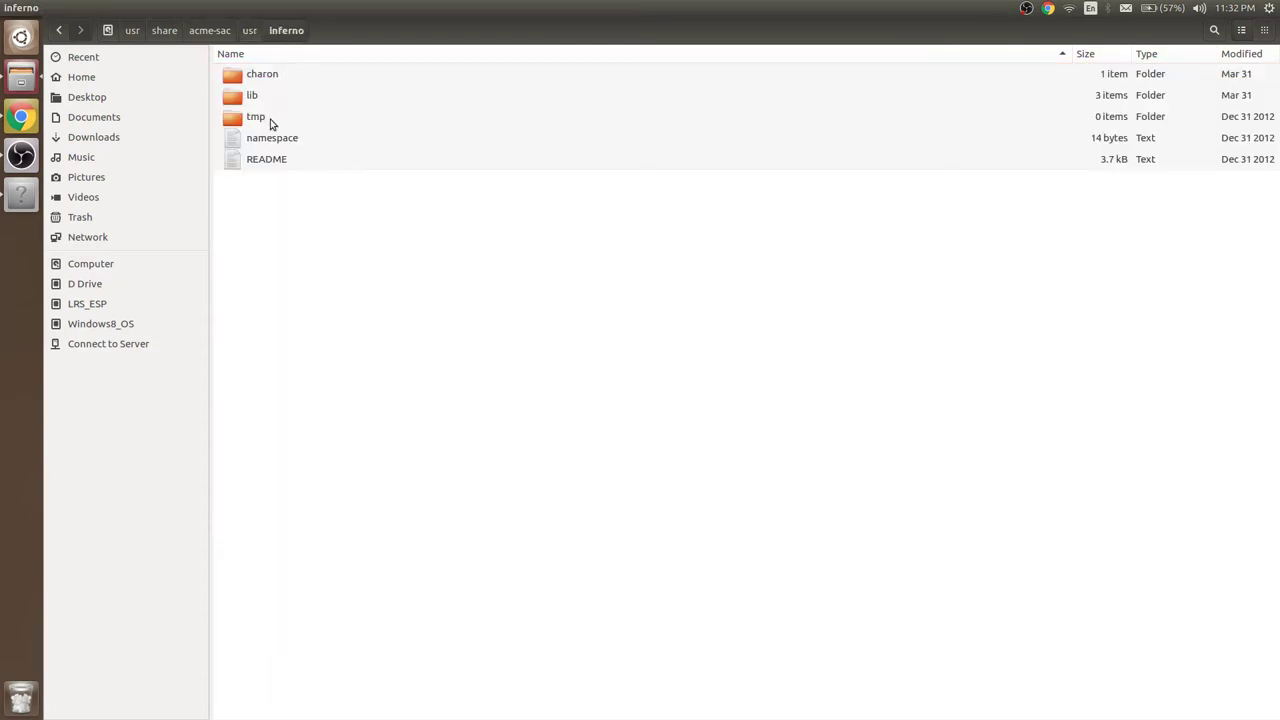
double_click(264, 98)
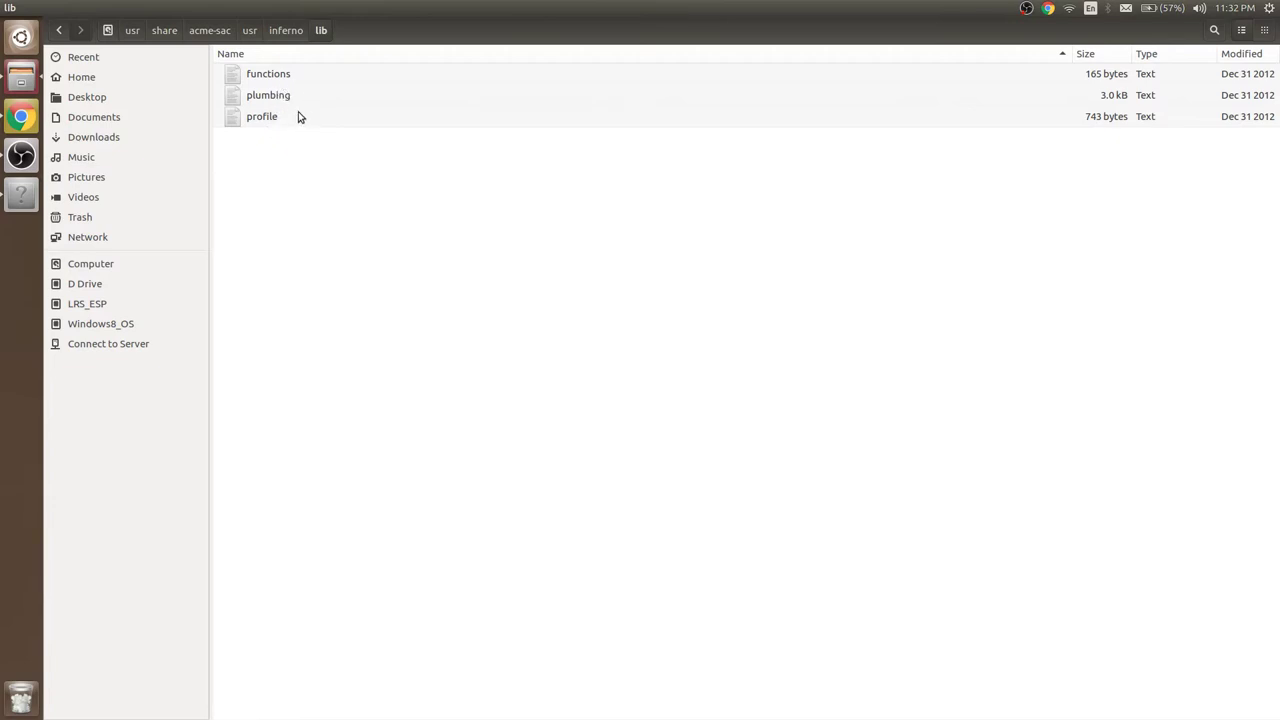
left_click(226, 32)
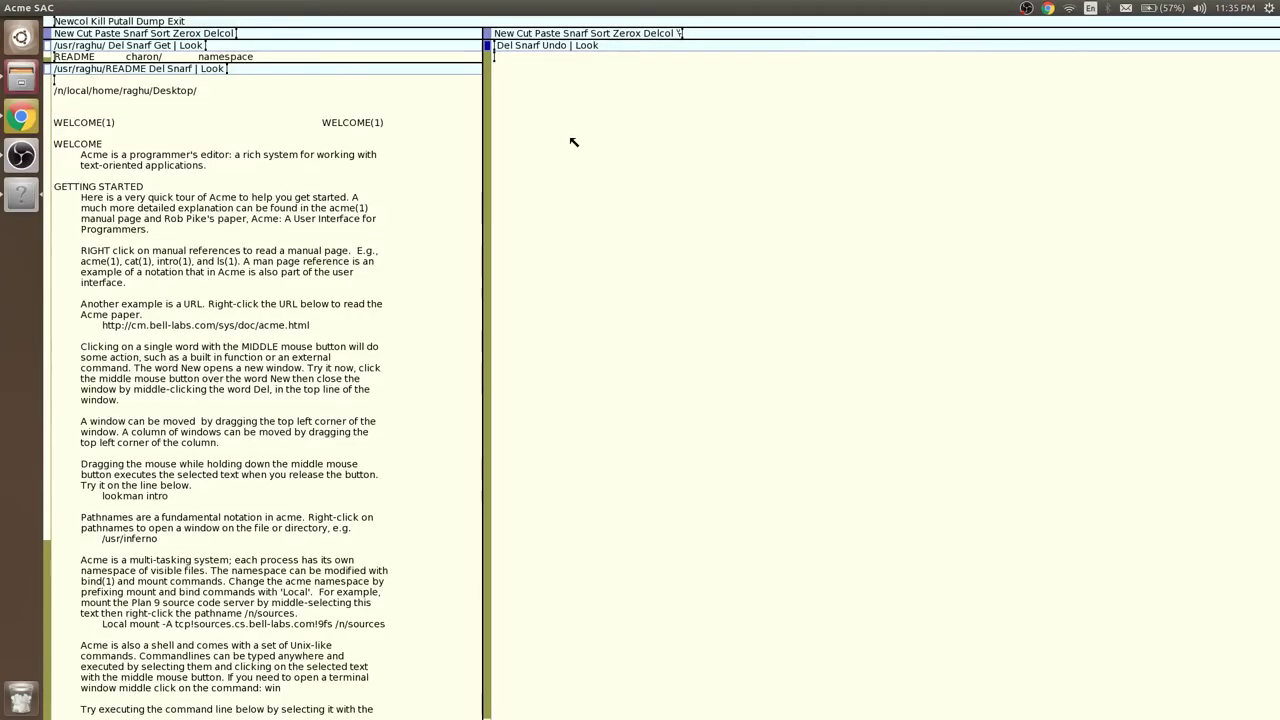
Open the root directory / in Acme SAC and compare its listing with the acme-sac folder in the file manager
right_click(498, 58)
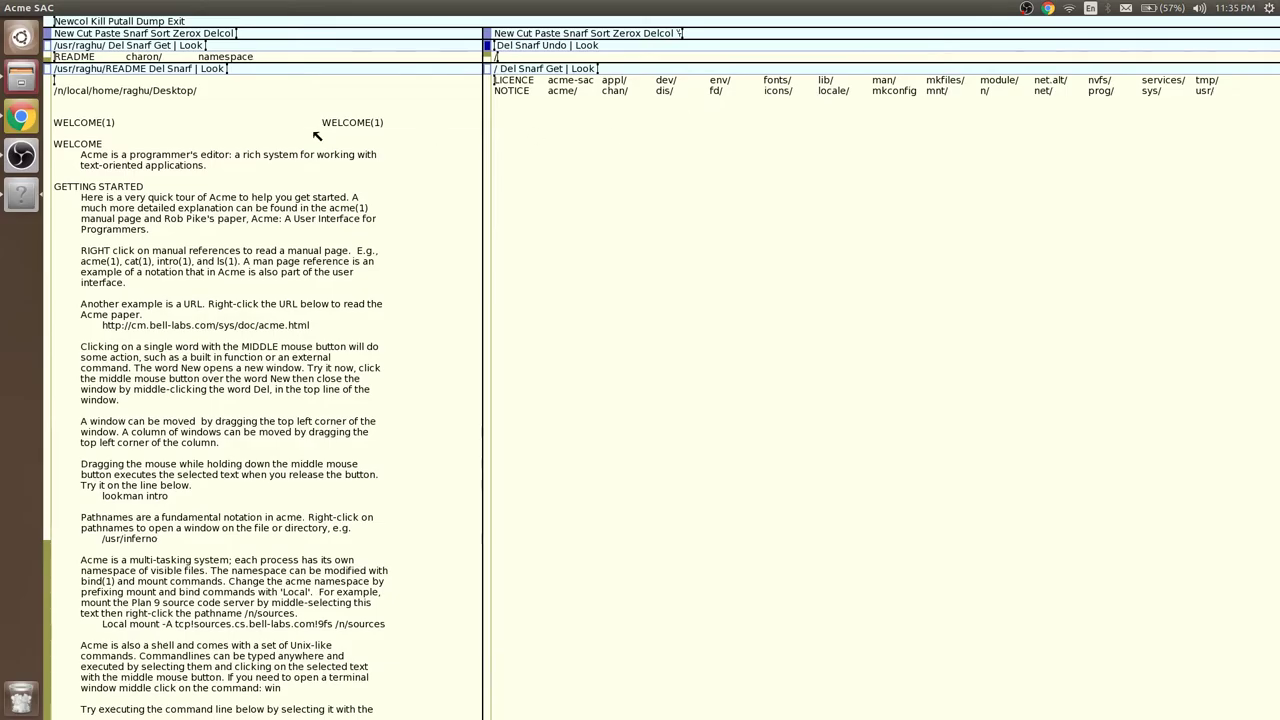
left_click(21, 78)
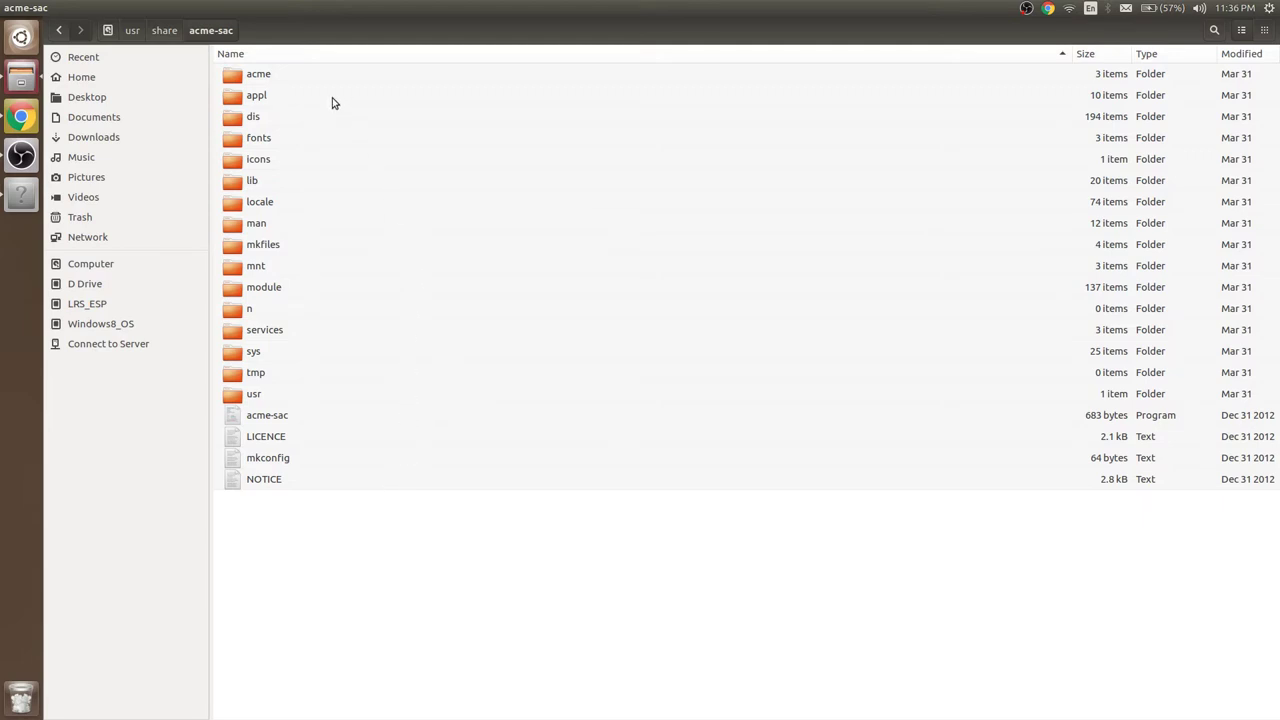
left_click(22, 192)
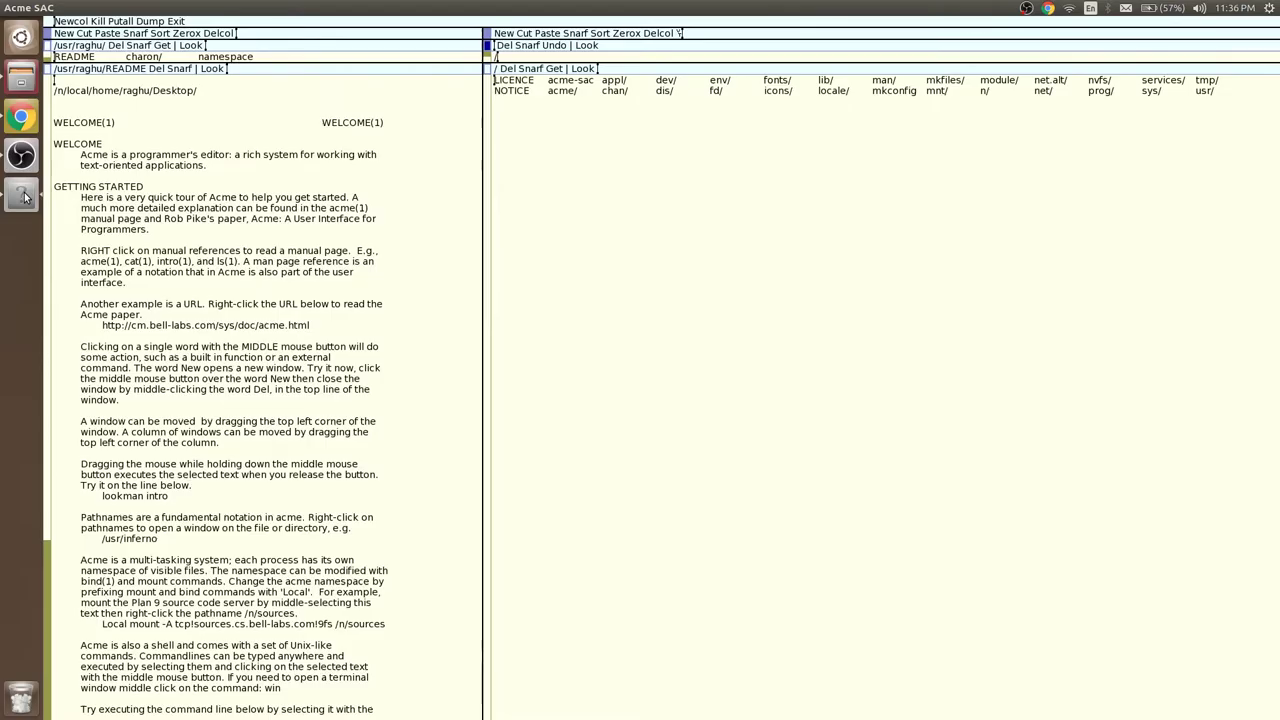
View the appl directory and its mkfile in Acme SAC, and close both windows
right_click(617, 82)
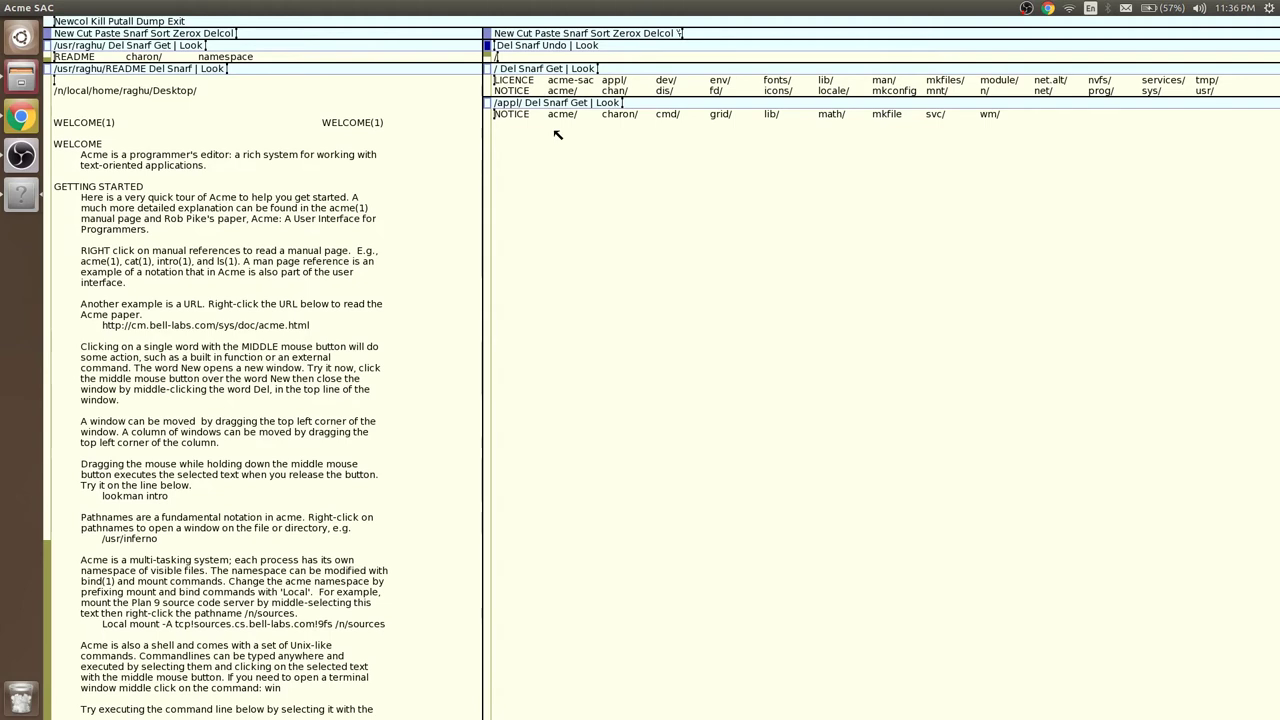
right_click(893, 115)
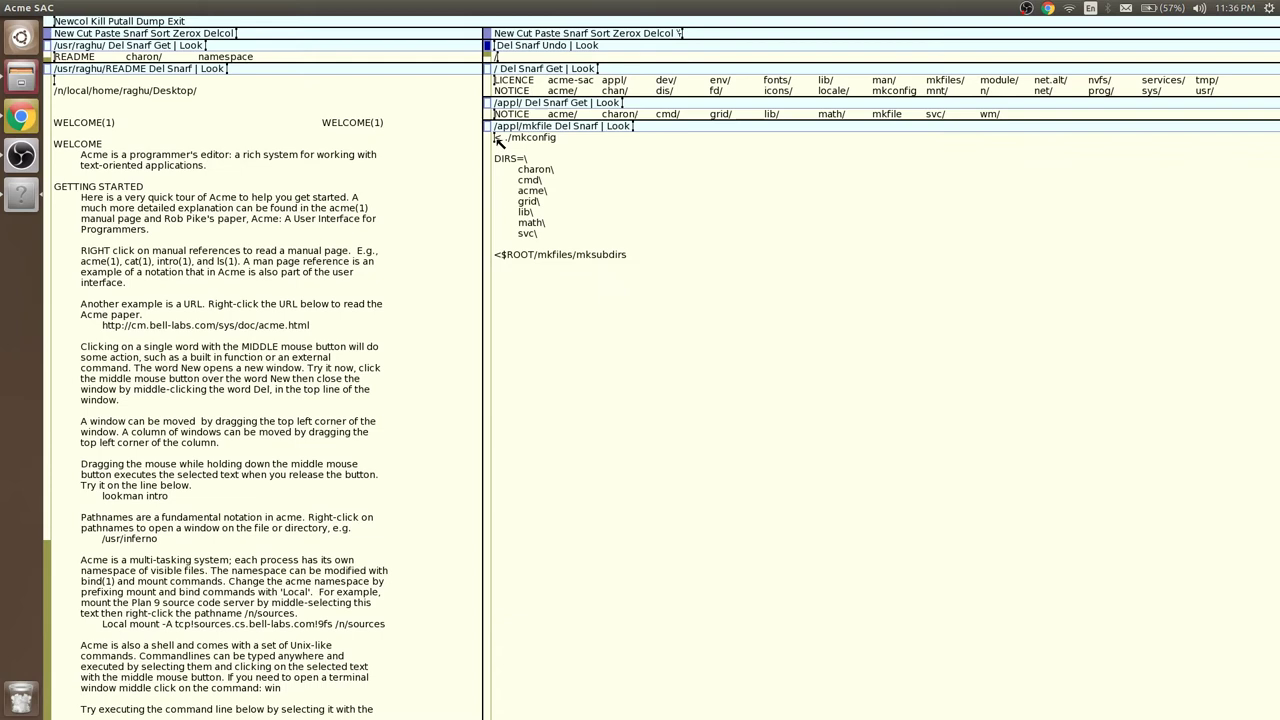
middle_click(566, 127)
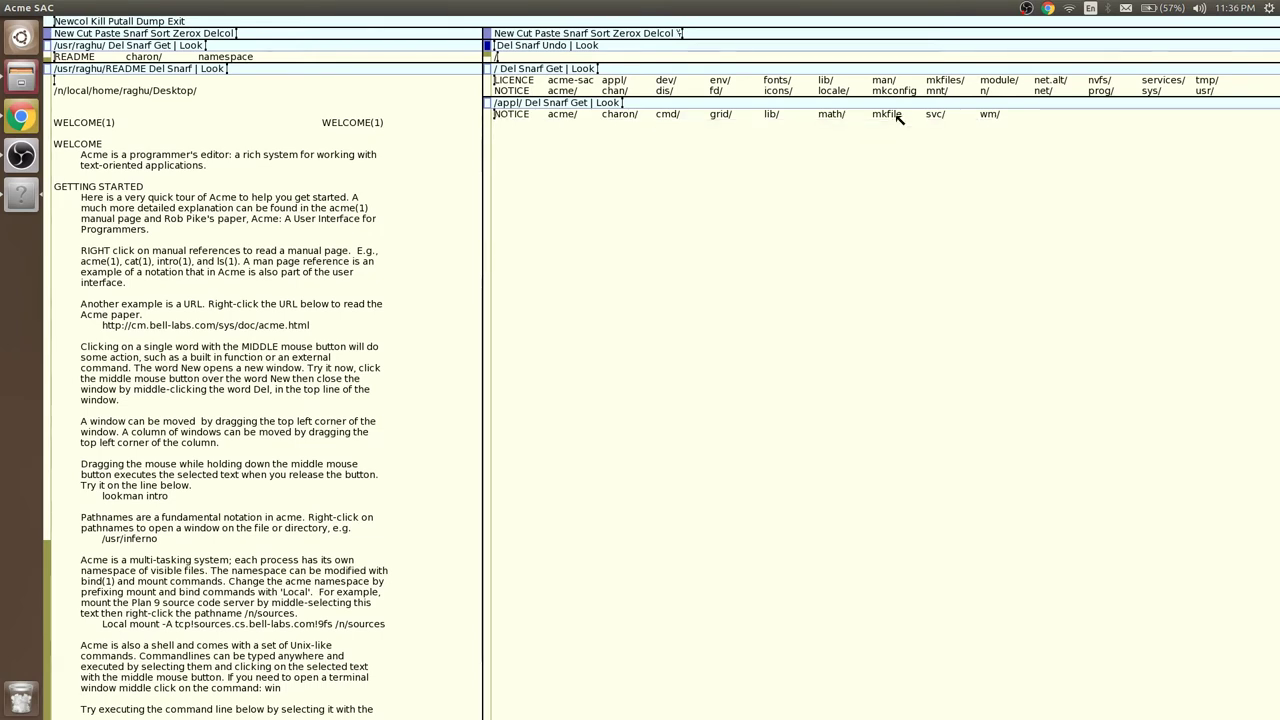
middle_click(535, 104)
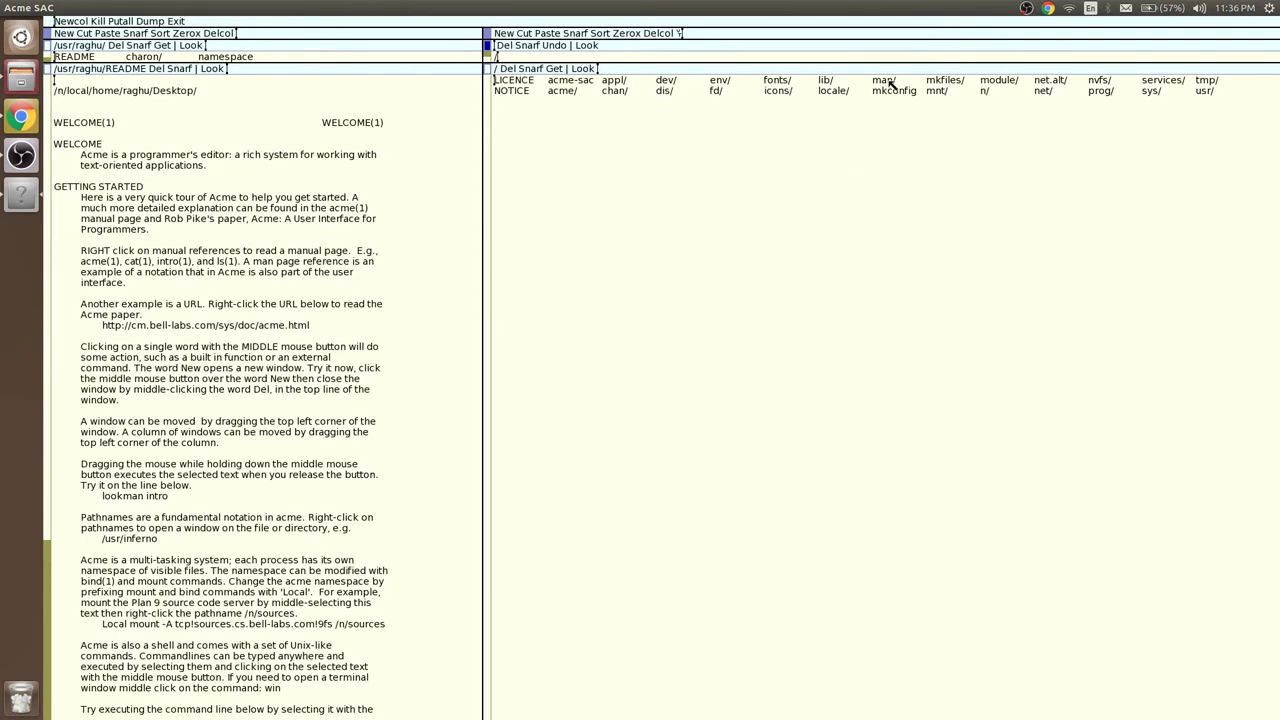
Open the man directory, its subdirectory 10, and the usr directory from the root listing
right_click(888, 82)
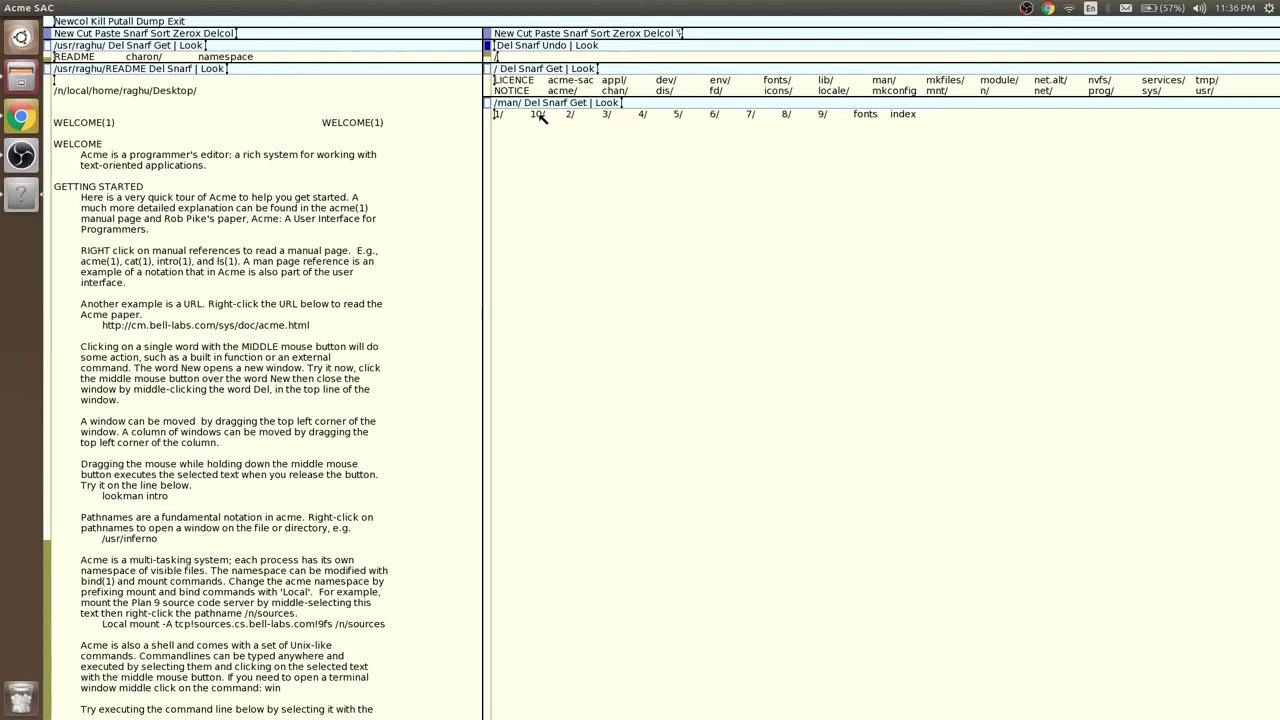
right_click(537, 115)
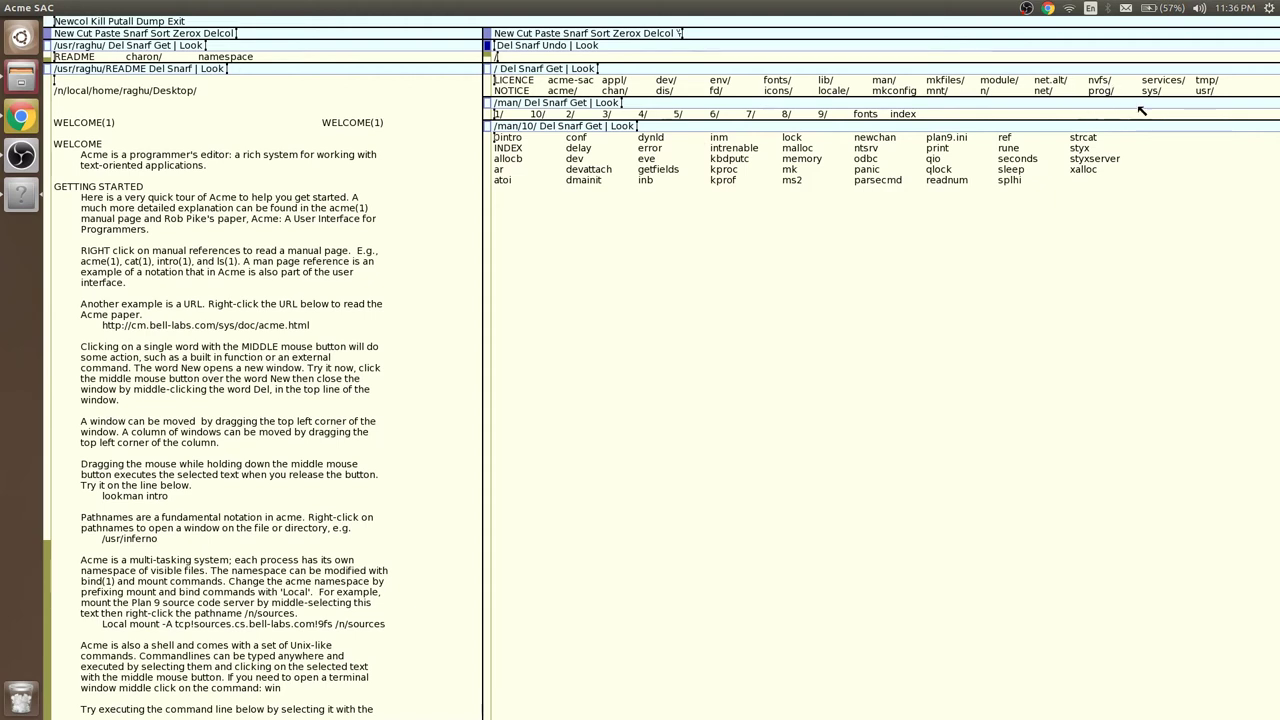
right_click(1204, 91)
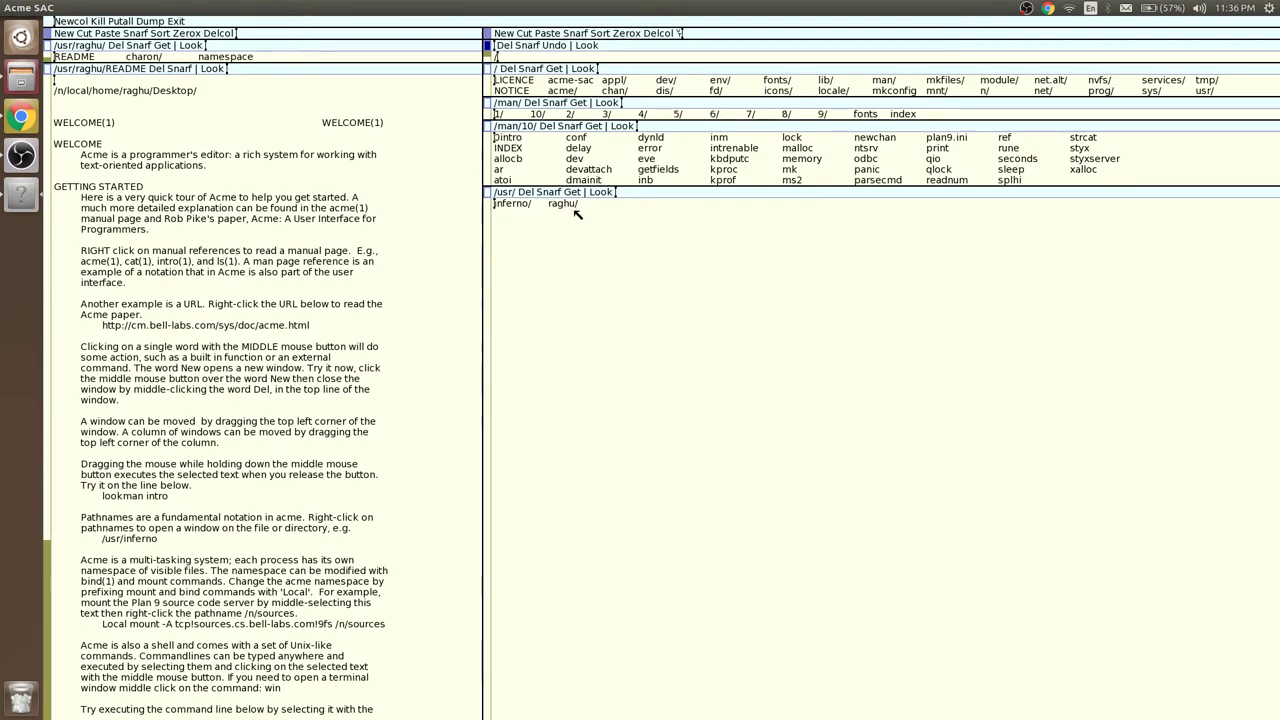
Check the usr folder of acme-sac in the file manager, select its inferno folder, and return to Acme SAC
left_click(22, 80)
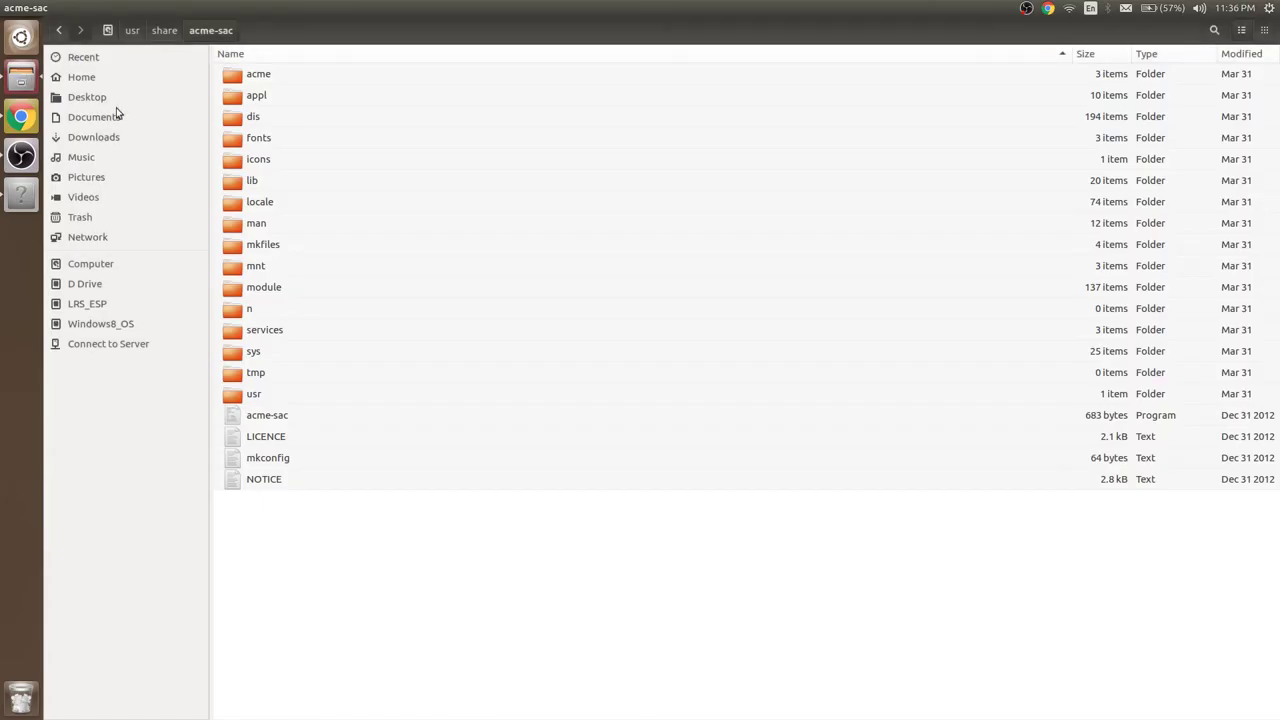
double_click(297, 398)
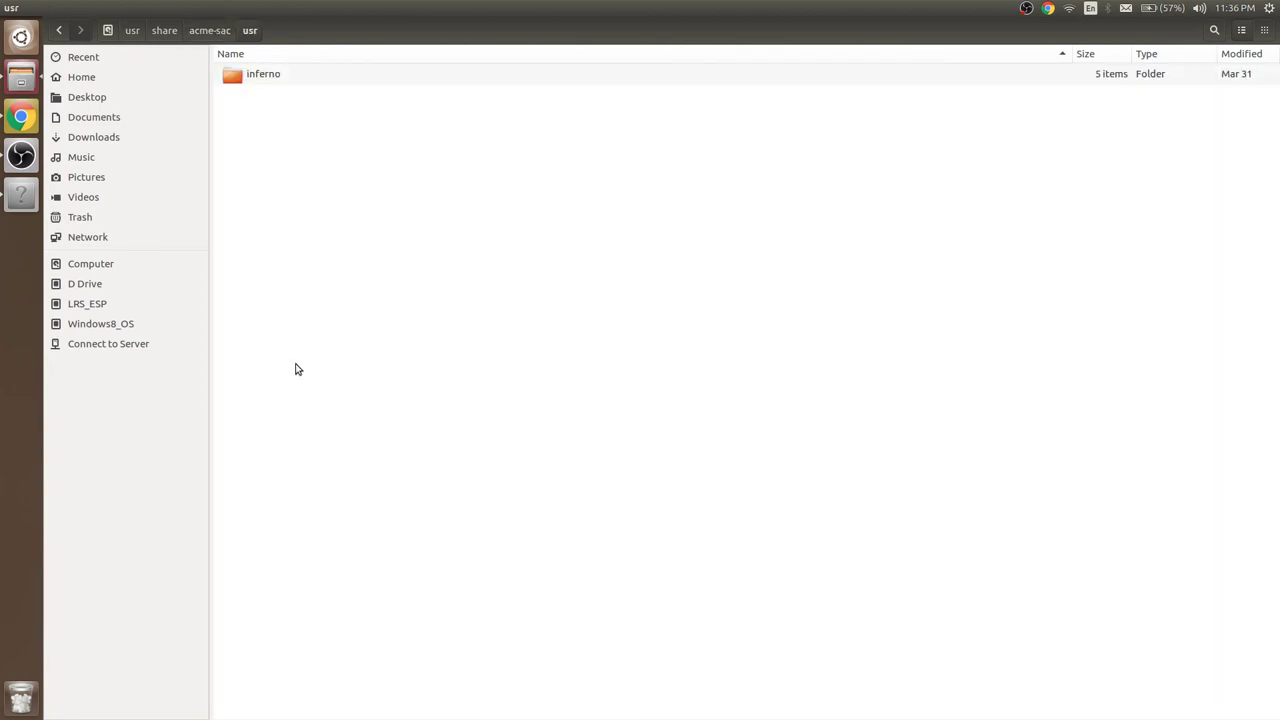
left_click(291, 79)
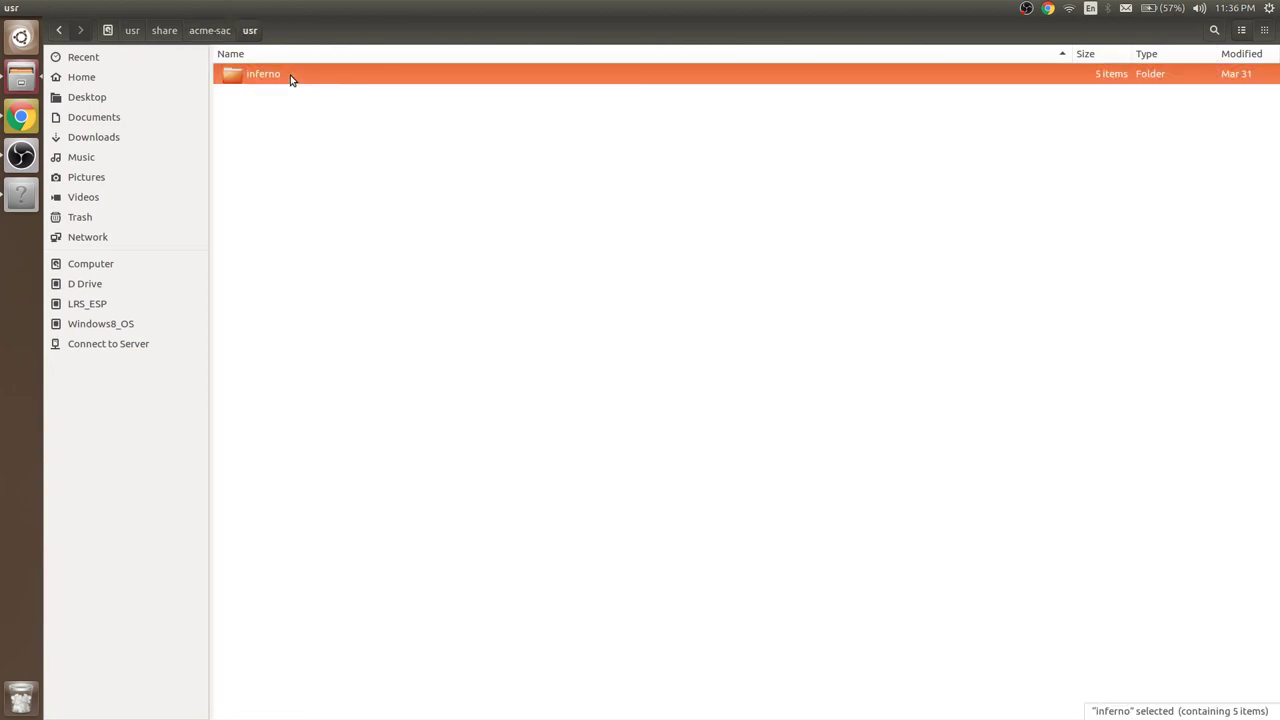
left_click(22, 194)
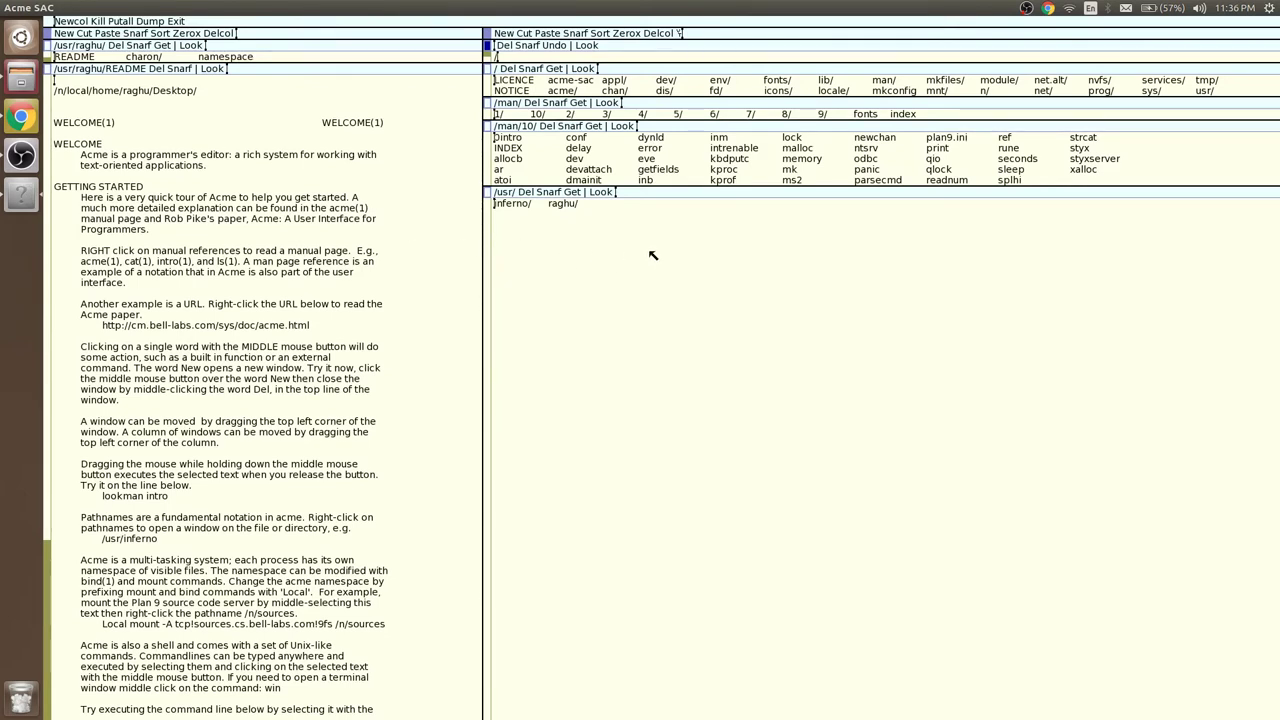